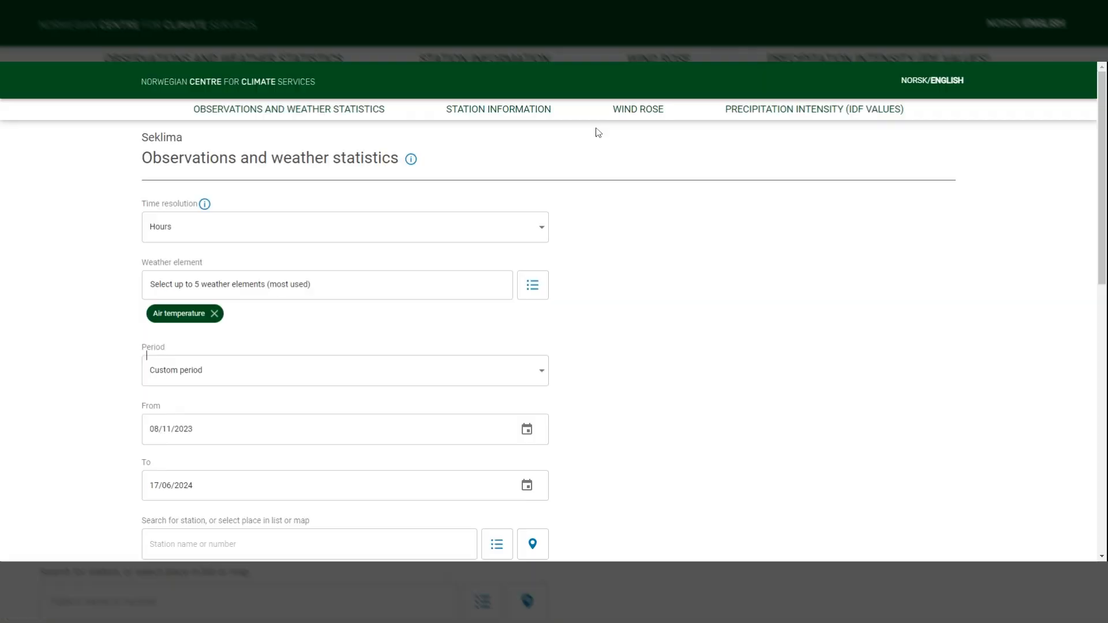
# Set the page language to English and choose Hours as the time resolution for the observations
pyautogui.click(914, 81)
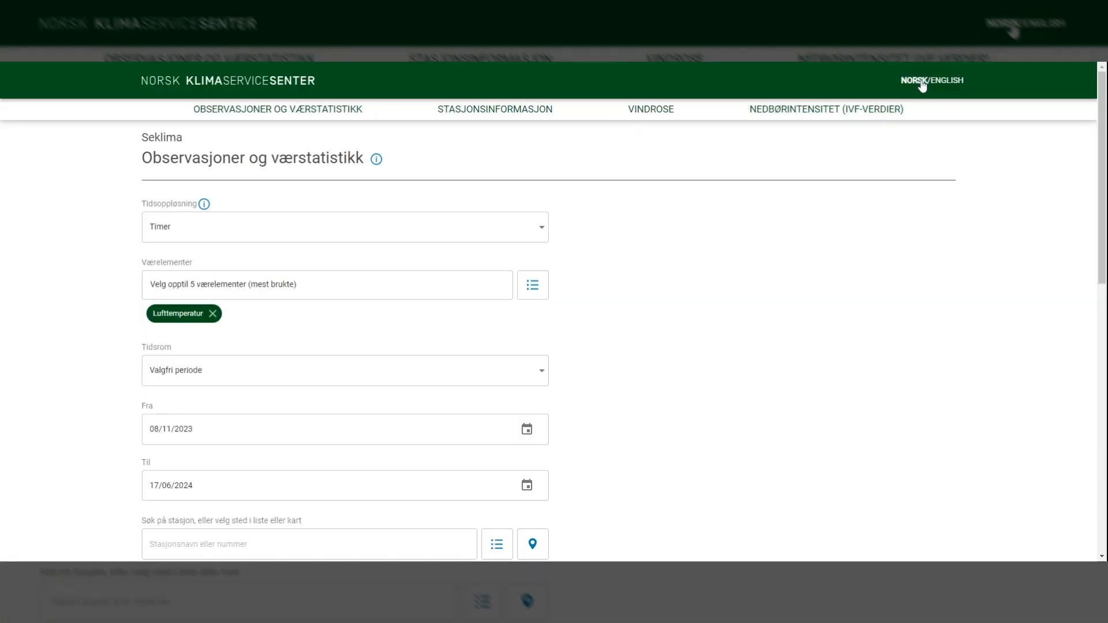
pyautogui.click(921, 83)
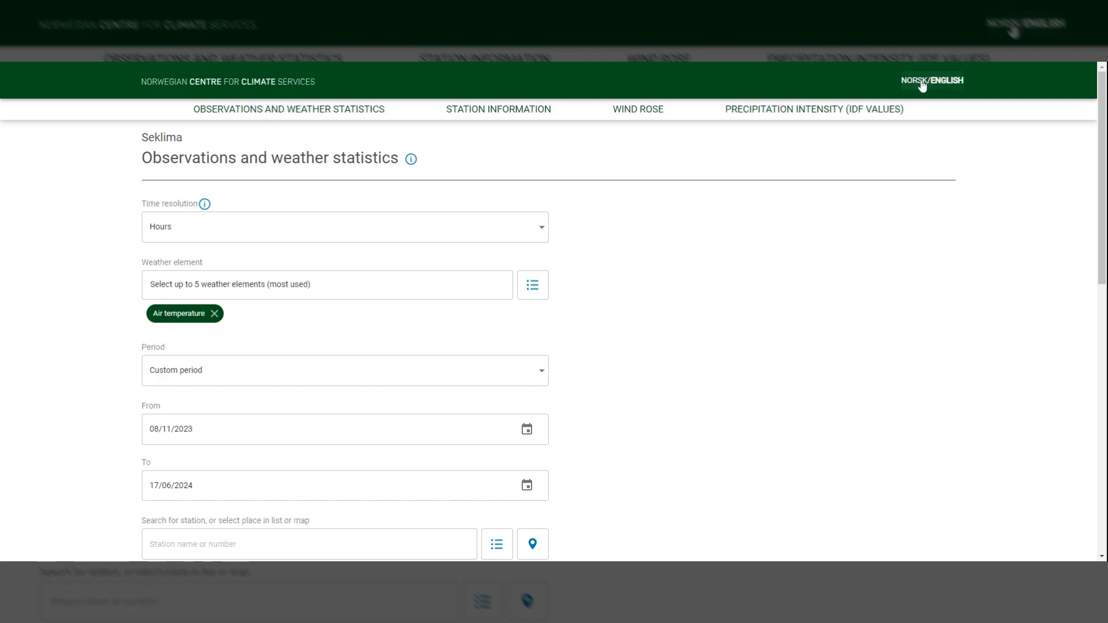
pyautogui.click(307, 229)
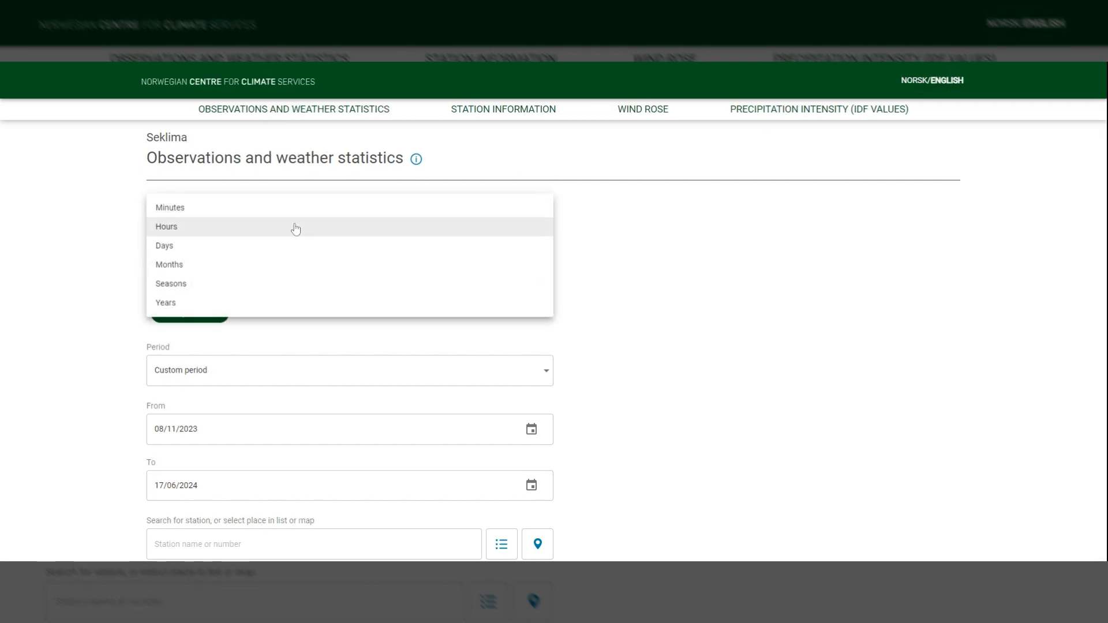
pyautogui.click(183, 232)
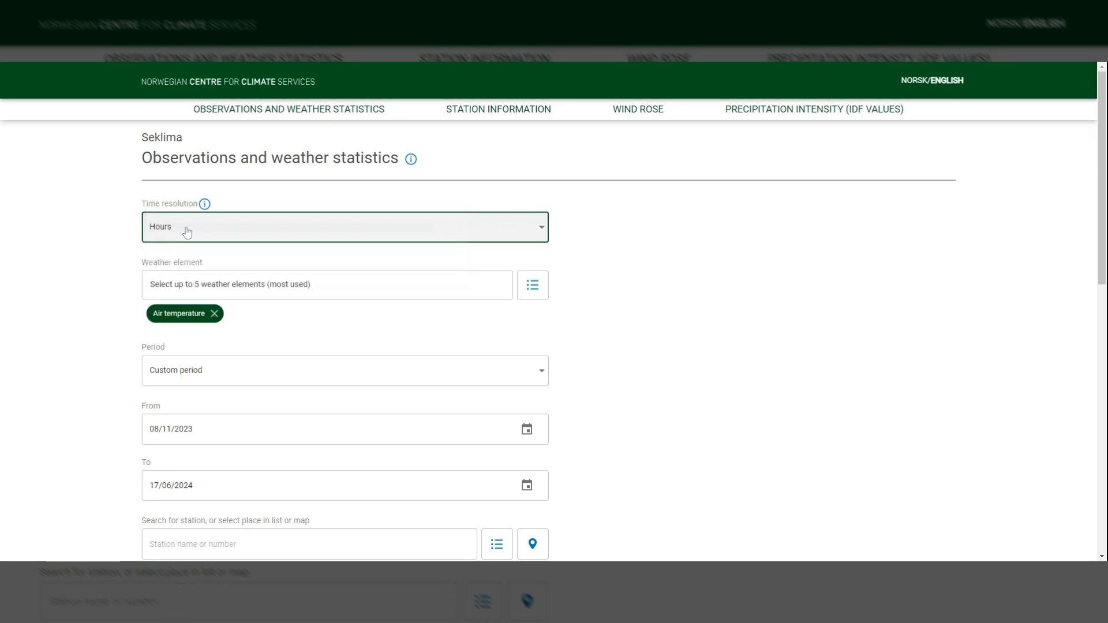
# Look through the Wind, Precipitation and Temperature groups of selectable weather elements, including the Air temperature option
pyautogui.click(396, 294)
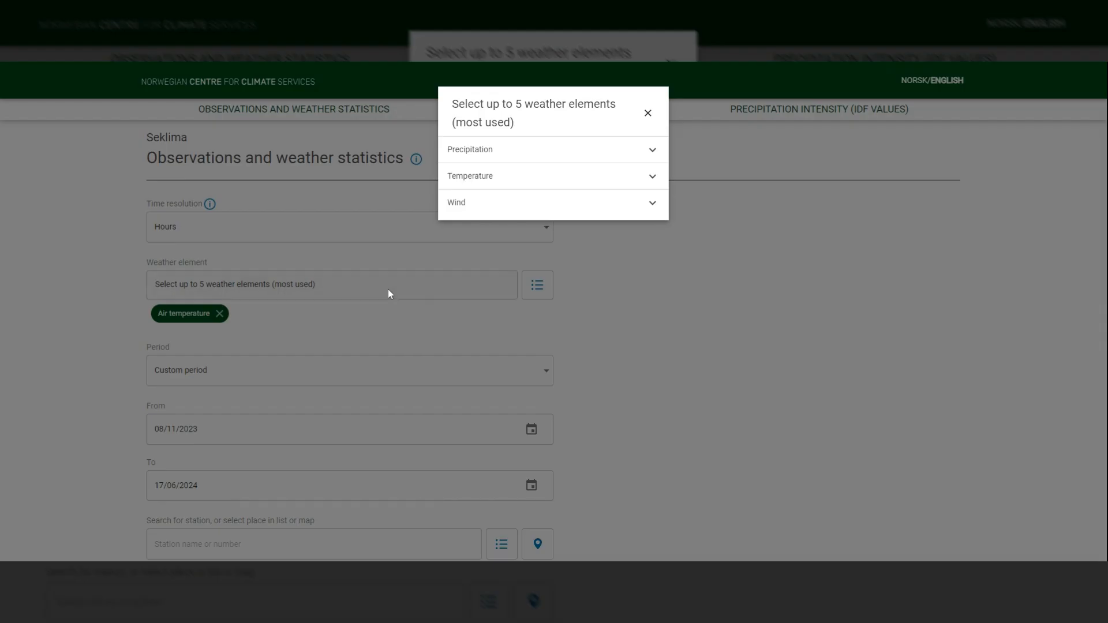
pyautogui.click(508, 208)
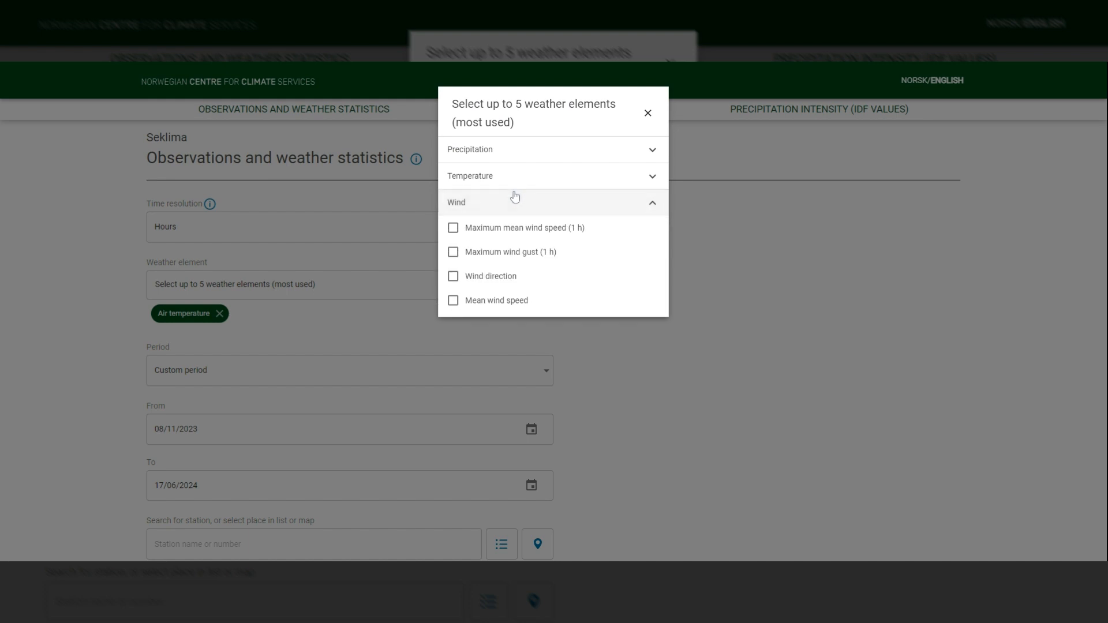
pyautogui.click(514, 200)
pyautogui.click(515, 154)
pyautogui.click(515, 157)
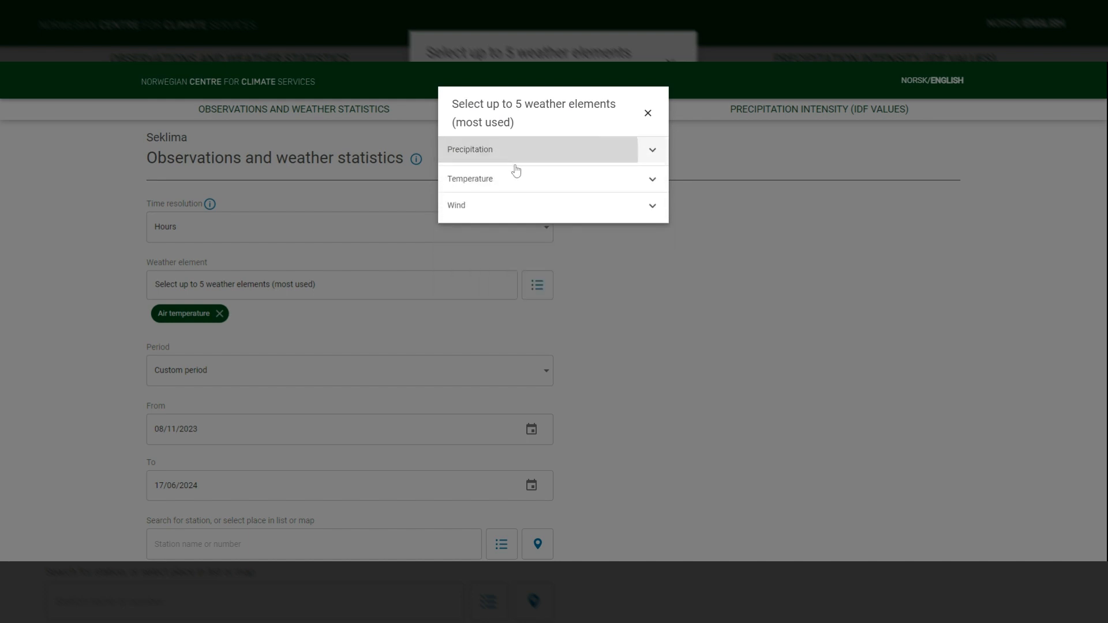
pyautogui.click(514, 175)
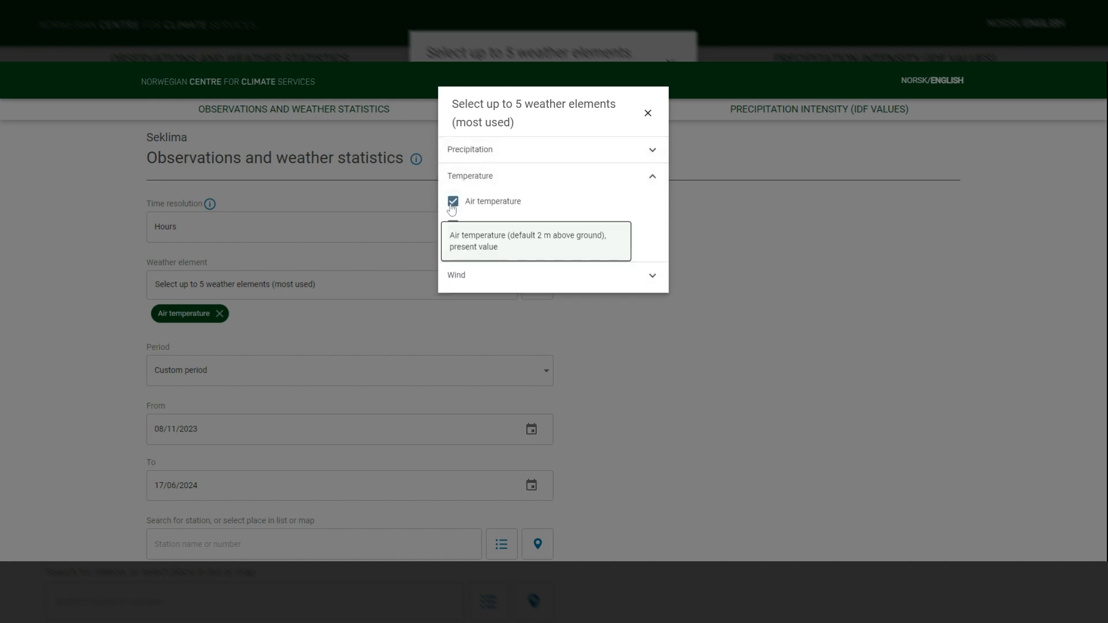
pyautogui.click(645, 369)
# Choose Custom period as the period for the weather observations
pyautogui.scroll(-1, 302, 365)
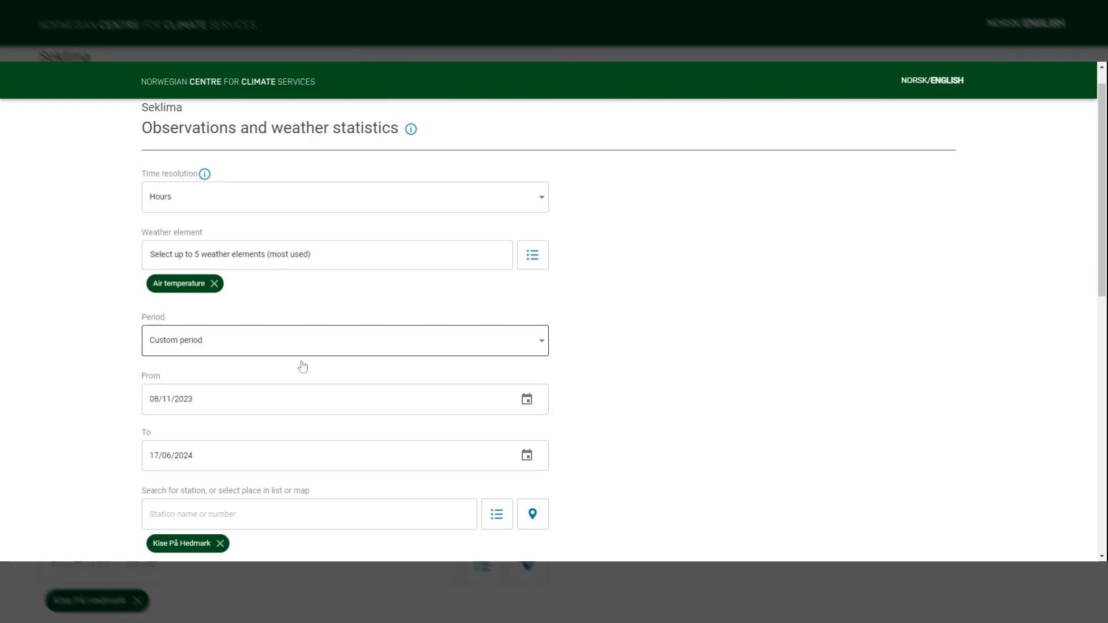
pyautogui.click(225, 315)
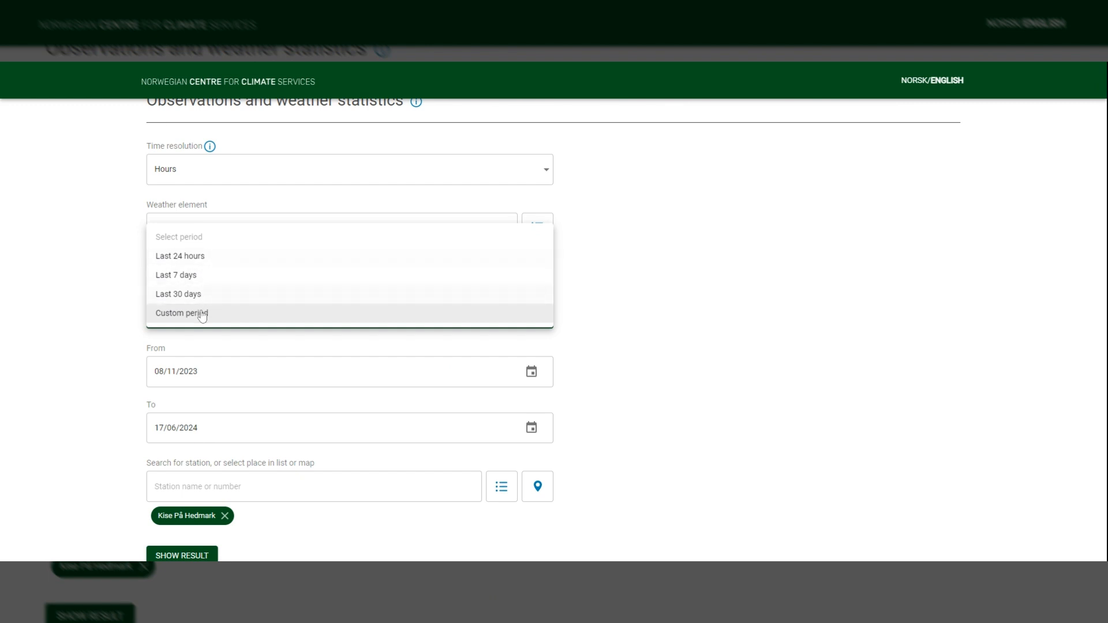
pyautogui.click(196, 314)
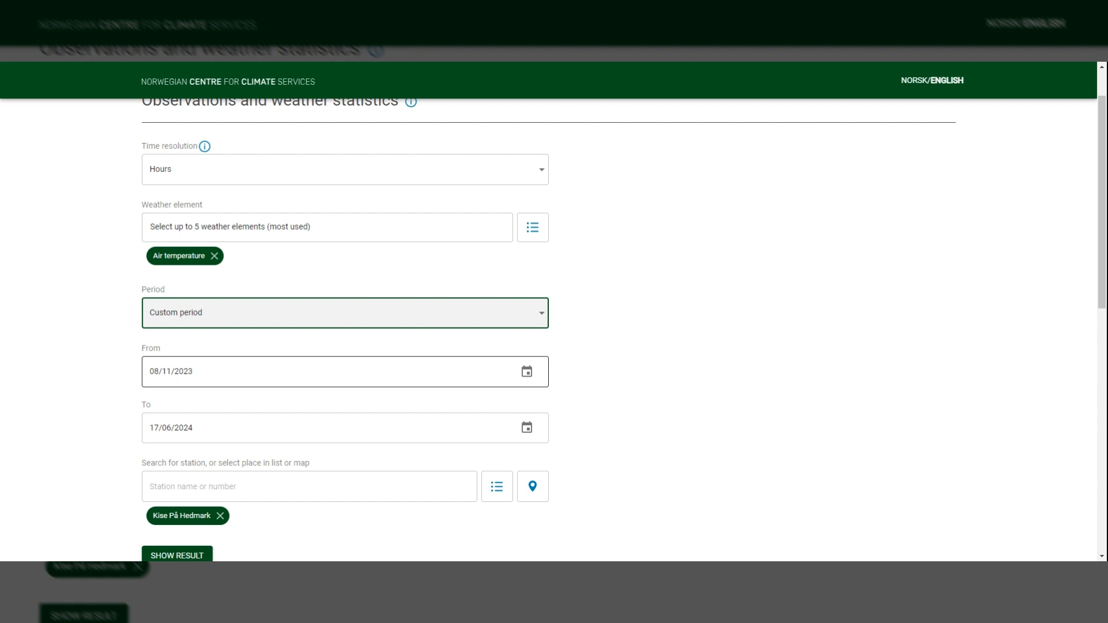
# Find the Kise På Hedmark station near Gjøvik on the station map, reselect it and apply the selection
pyautogui.scroll(-1, 345, 371)
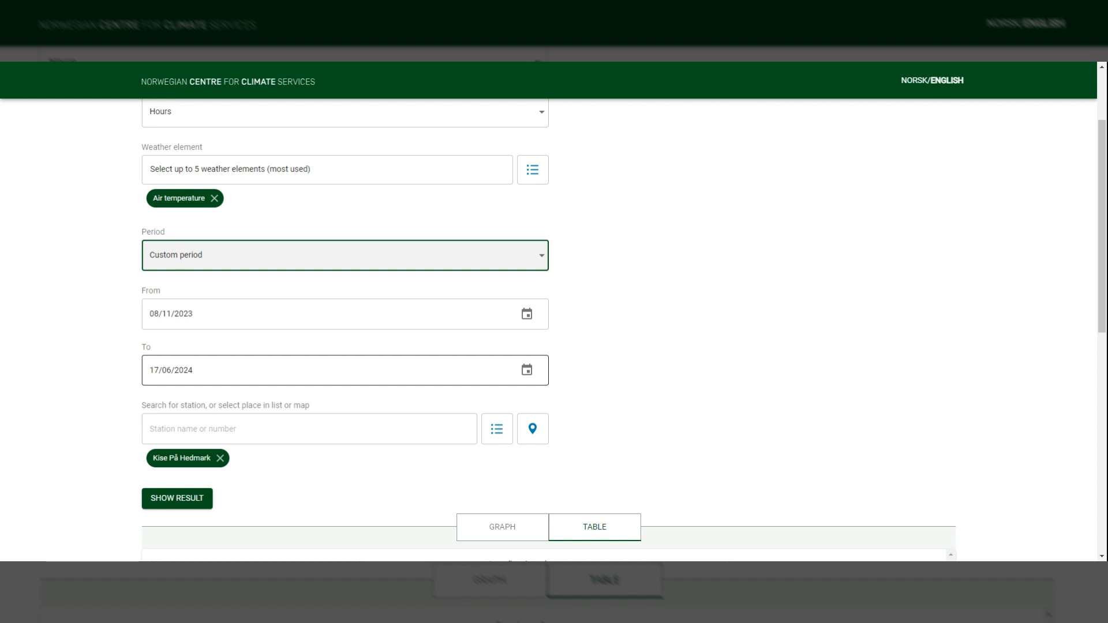
pyautogui.scroll(-1, 354, 403)
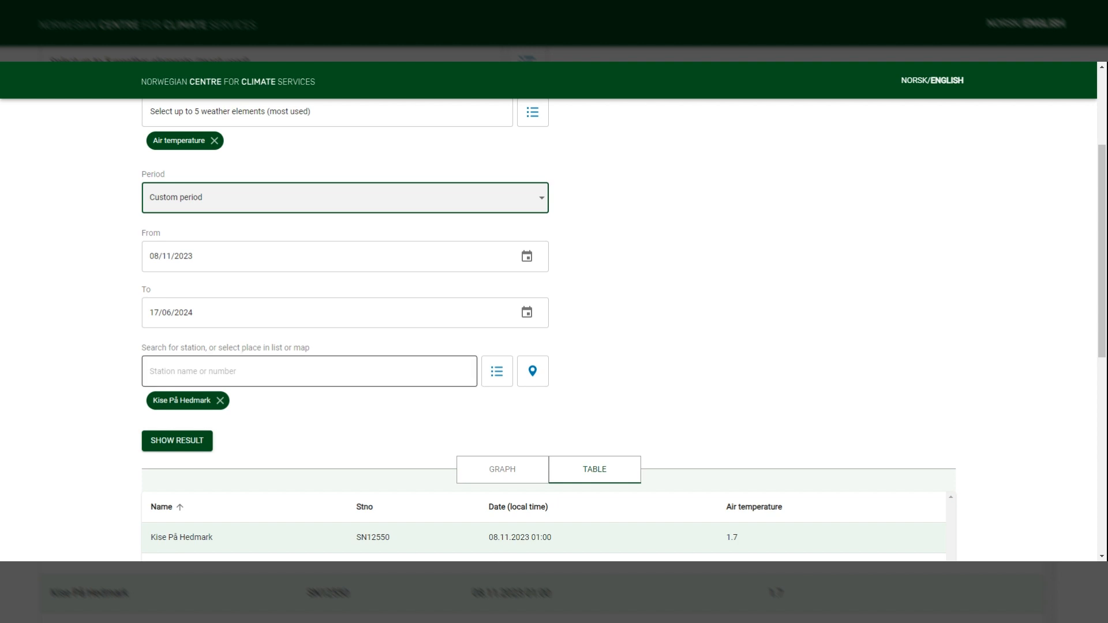
pyautogui.click(533, 372)
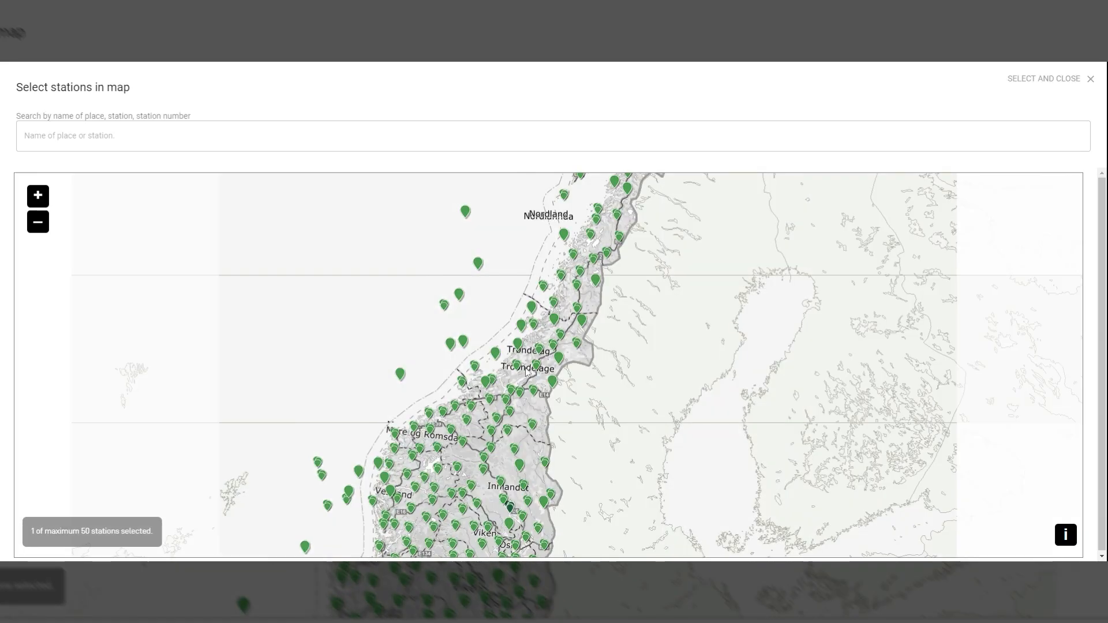
pyautogui.scroll(-3, 493, 410)
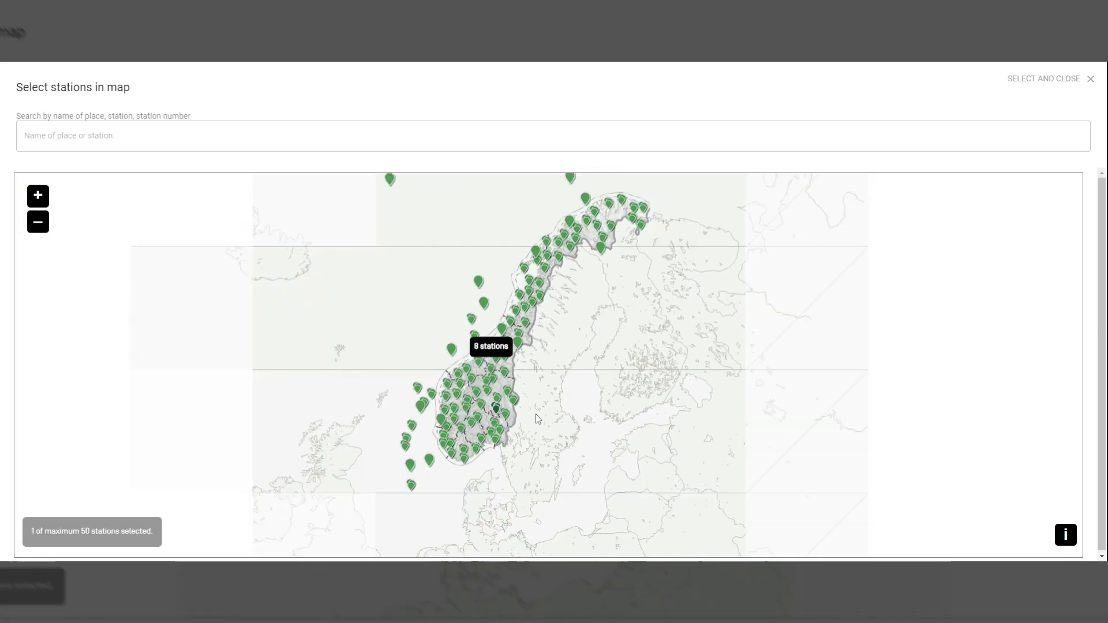
pyautogui.moveTo(540, 442); pyautogui.dragTo(531, 374)
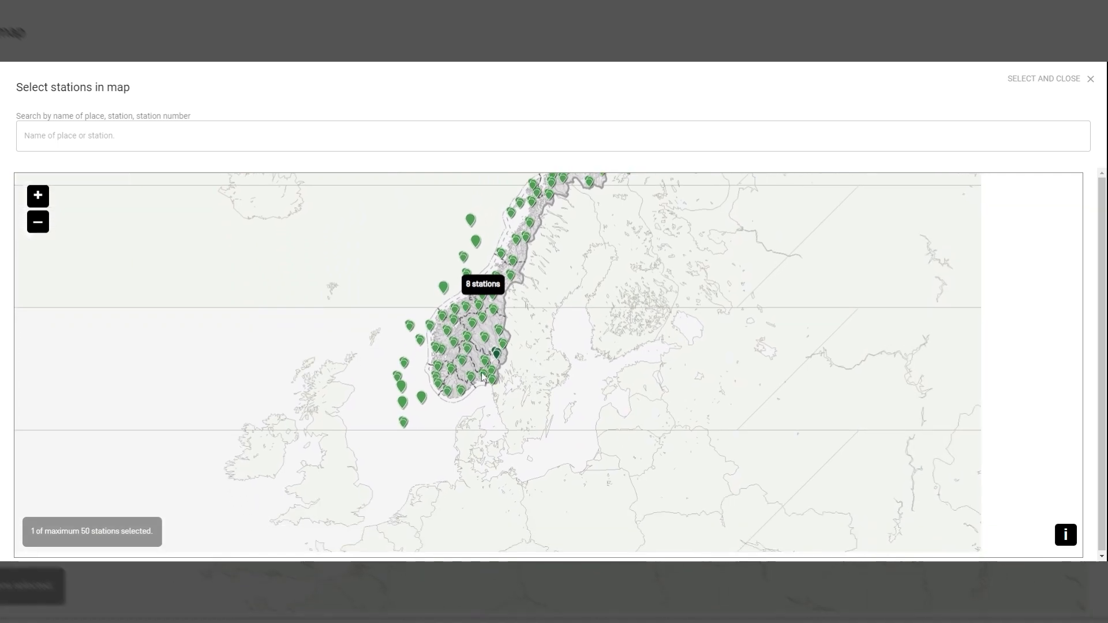
pyautogui.scroll(3, 502, 363)
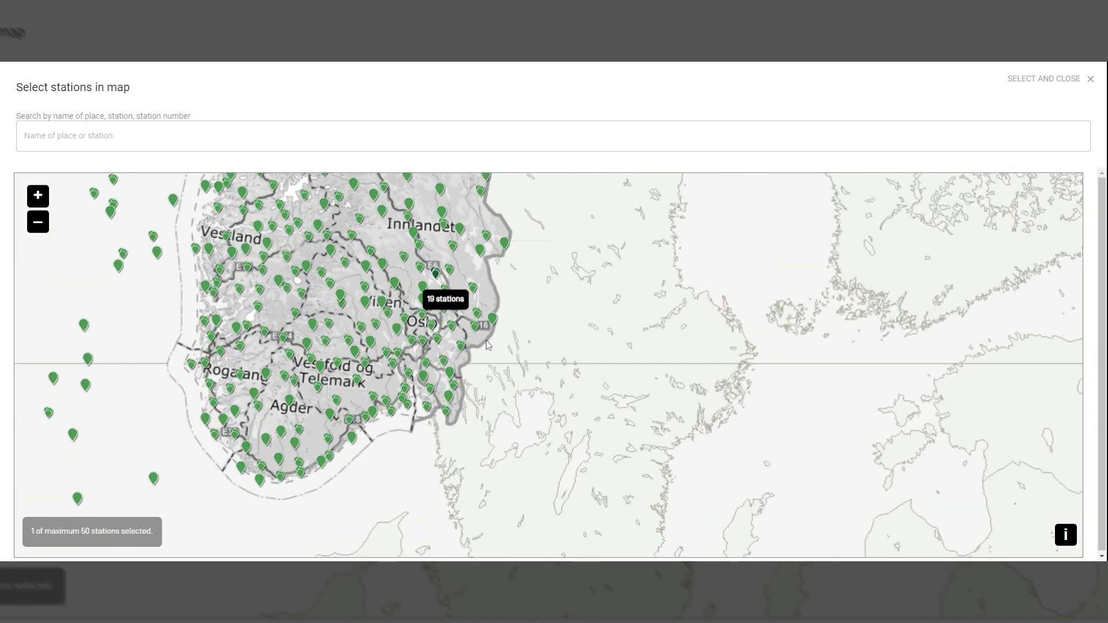
pyautogui.scroll(3, 420, 300)
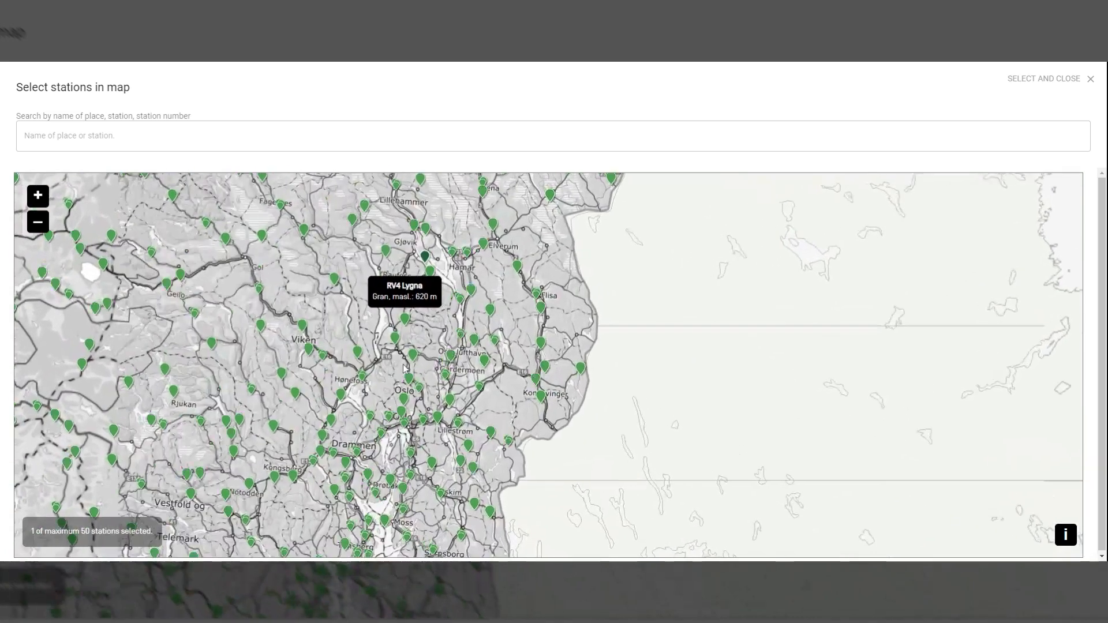
pyautogui.scroll(2, 417, 263)
pyautogui.moveTo(438, 215); pyautogui.dragTo(440, 326)
pyautogui.scroll(3, 426, 282)
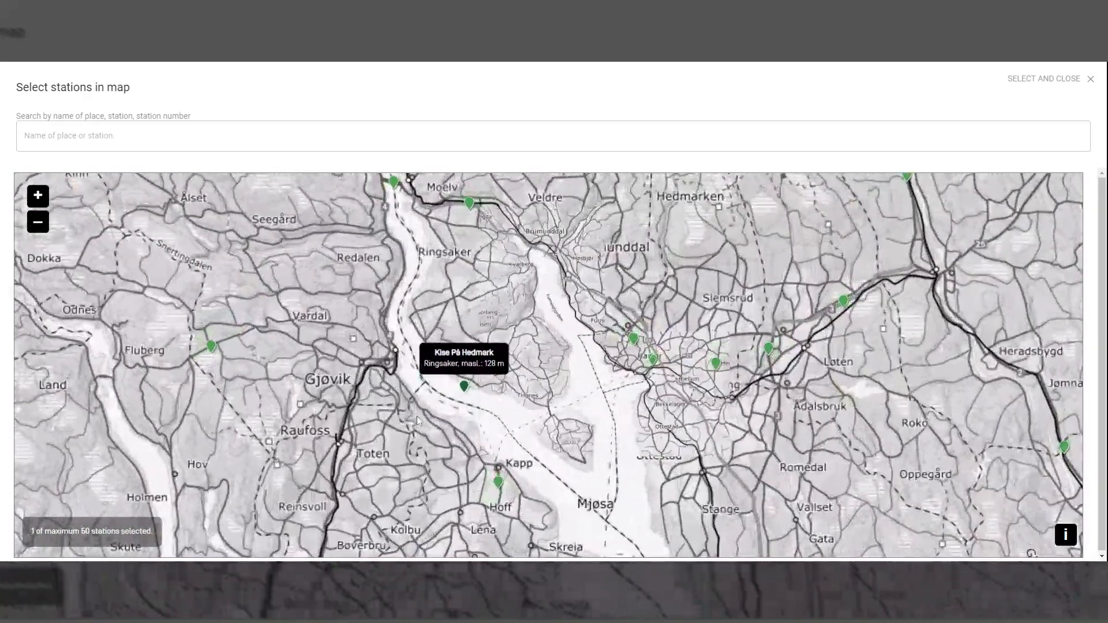
pyautogui.moveTo(409, 415)
pyautogui.mouseDown()
pyautogui.moveTo(391, 372)
pyautogui.moveTo(376, 389)
pyautogui.mouseUp()
pyautogui.scroll(1, 378, 364)
pyautogui.scroll(1, 378, 364)
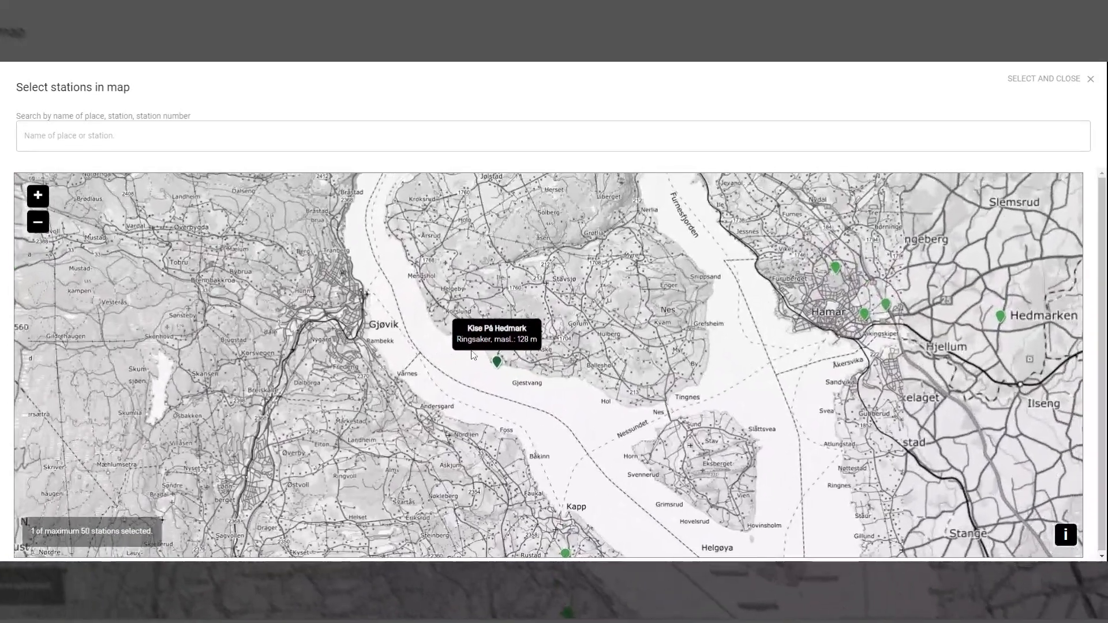
pyautogui.click(498, 365)
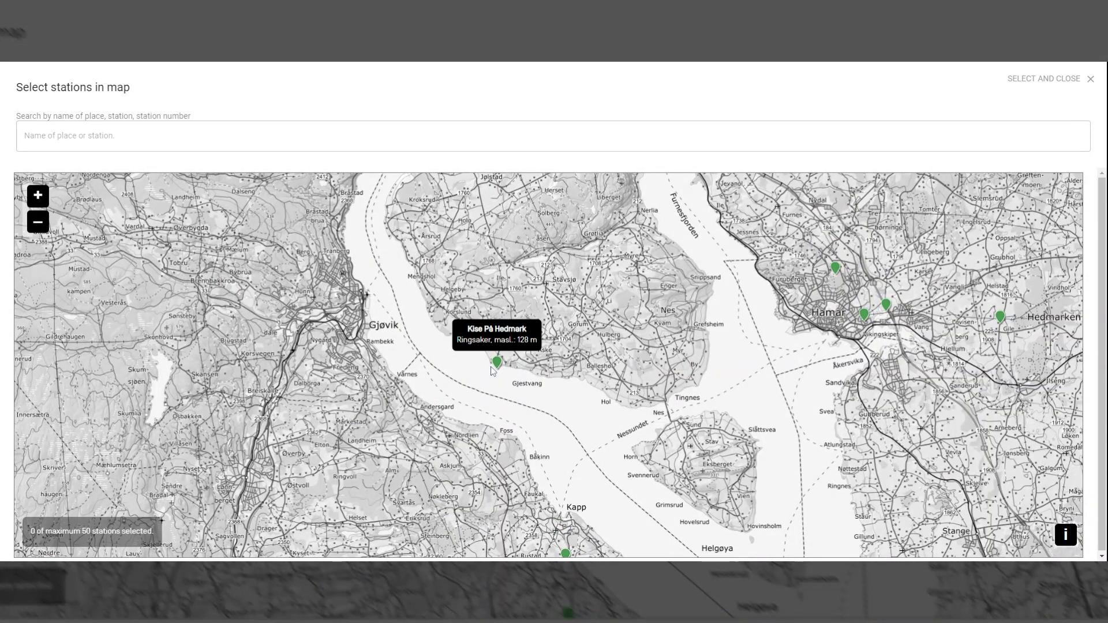
pyautogui.click(492, 367)
pyautogui.click(1056, 86)
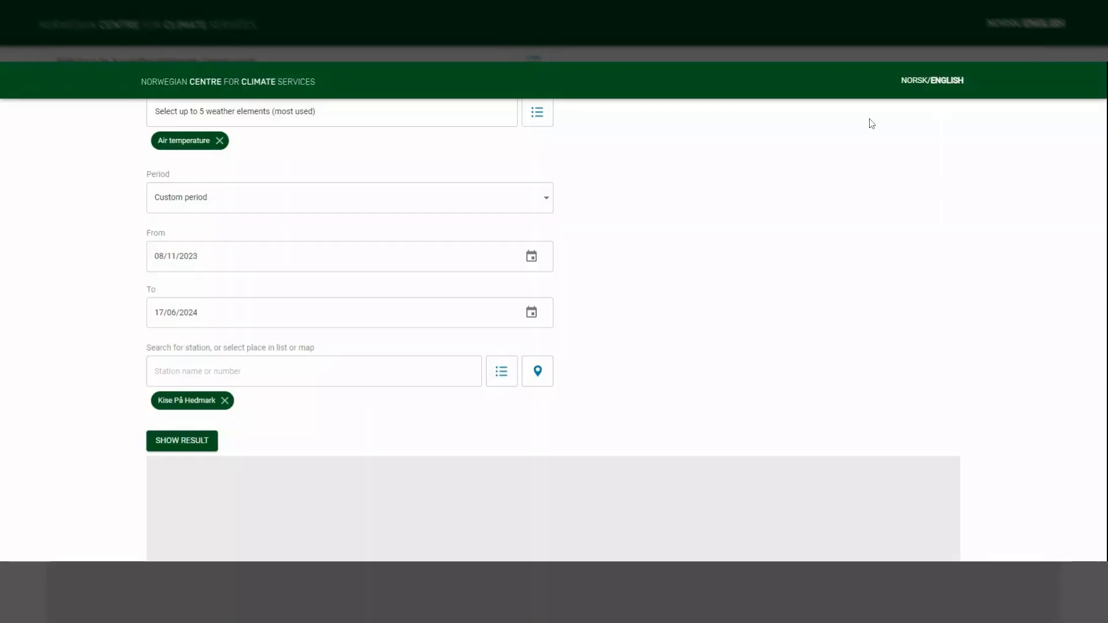
# Show the observation results for the Kise På Hedmark station and download the table as a csv file
pyautogui.scroll(-2, 322, 409)
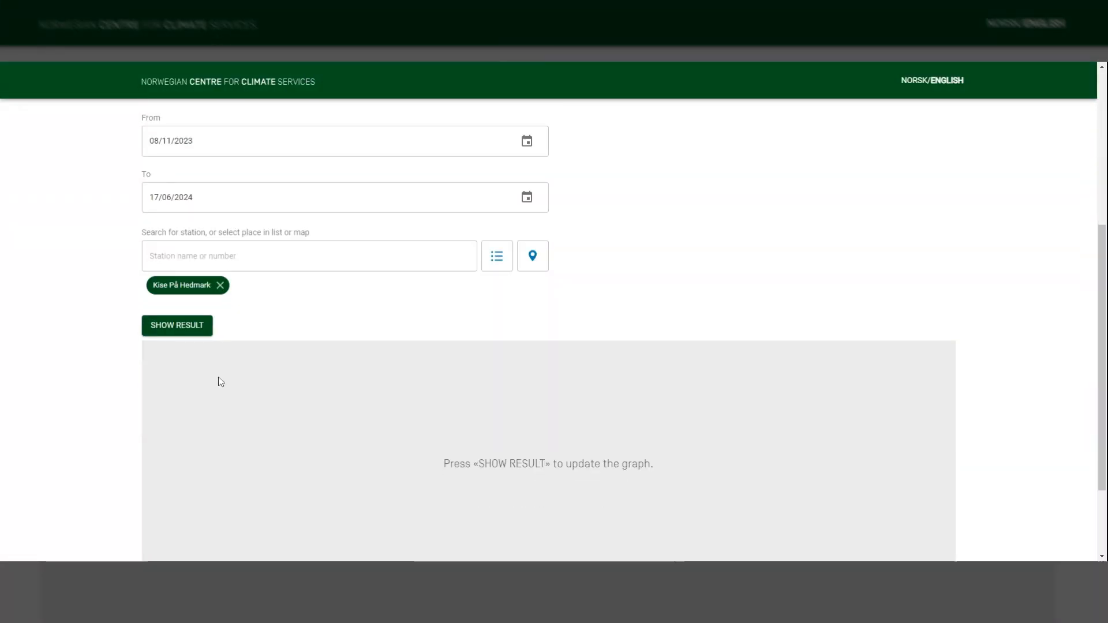
pyautogui.click(203, 325)
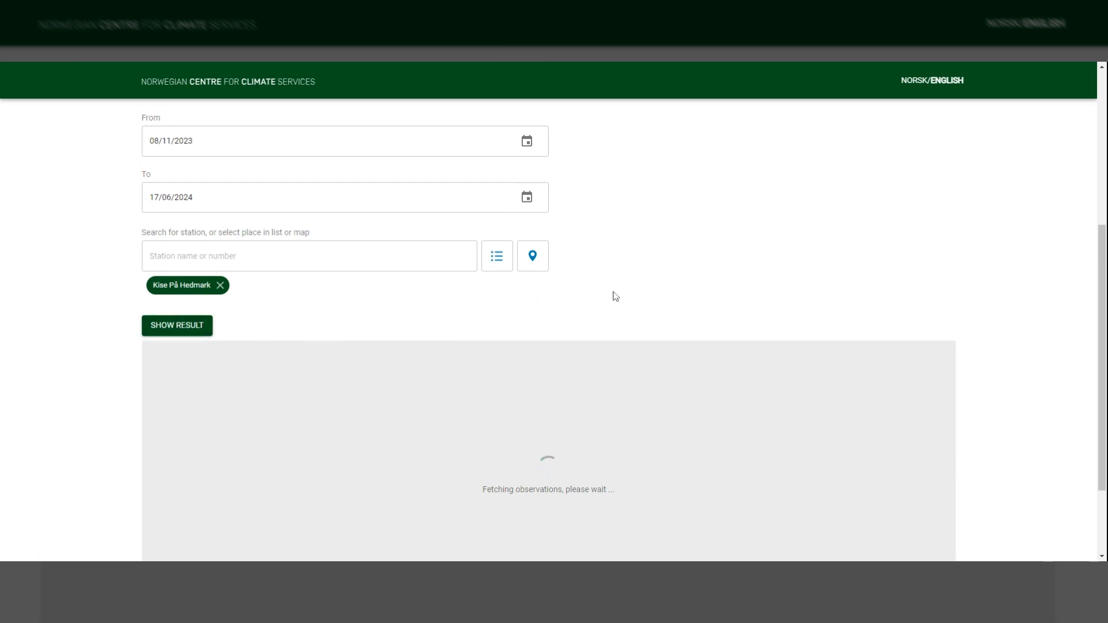
pyautogui.scroll(-1, 700, 398)
pyautogui.scroll(-2, 470, 388)
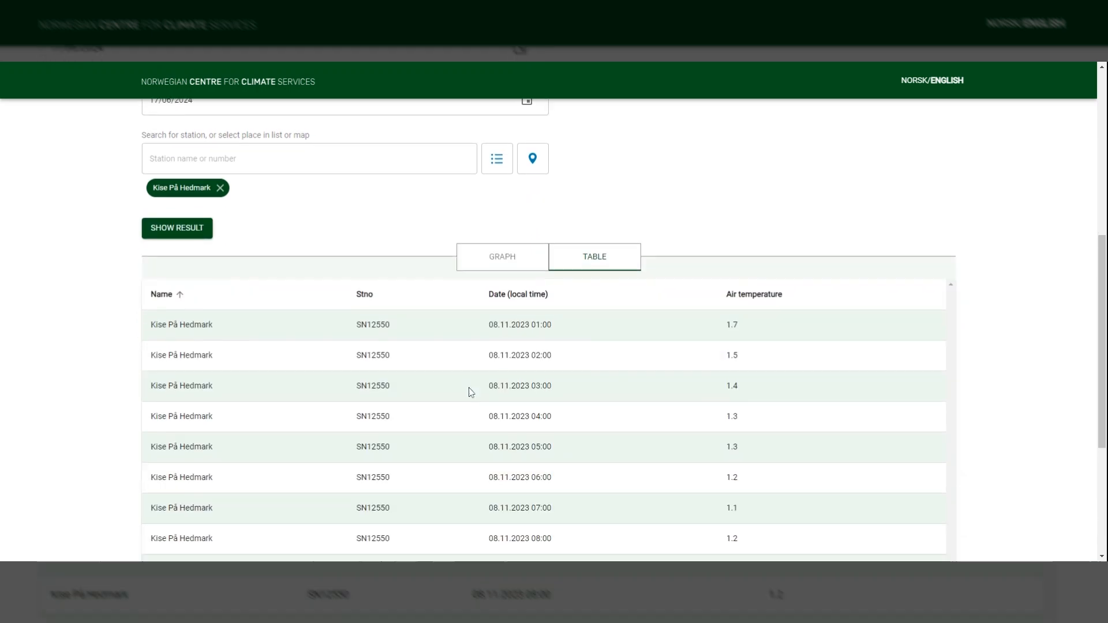
pyautogui.scroll(-2, 321, 308)
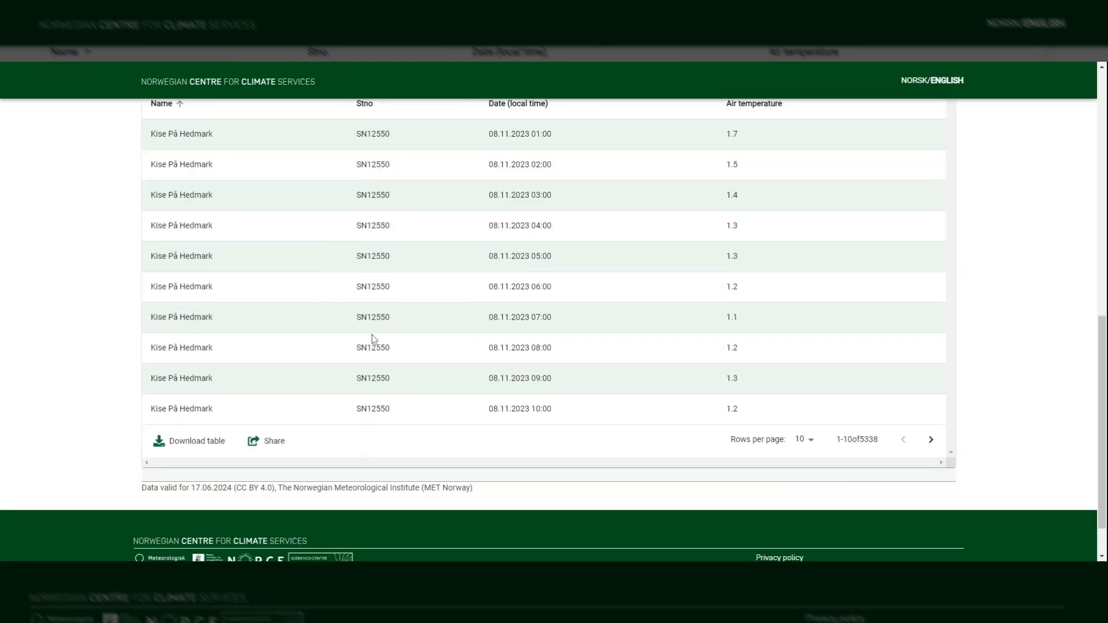
pyautogui.scroll(3, 372, 336)
pyautogui.scroll(-3, 364, 321)
pyautogui.click(196, 442)
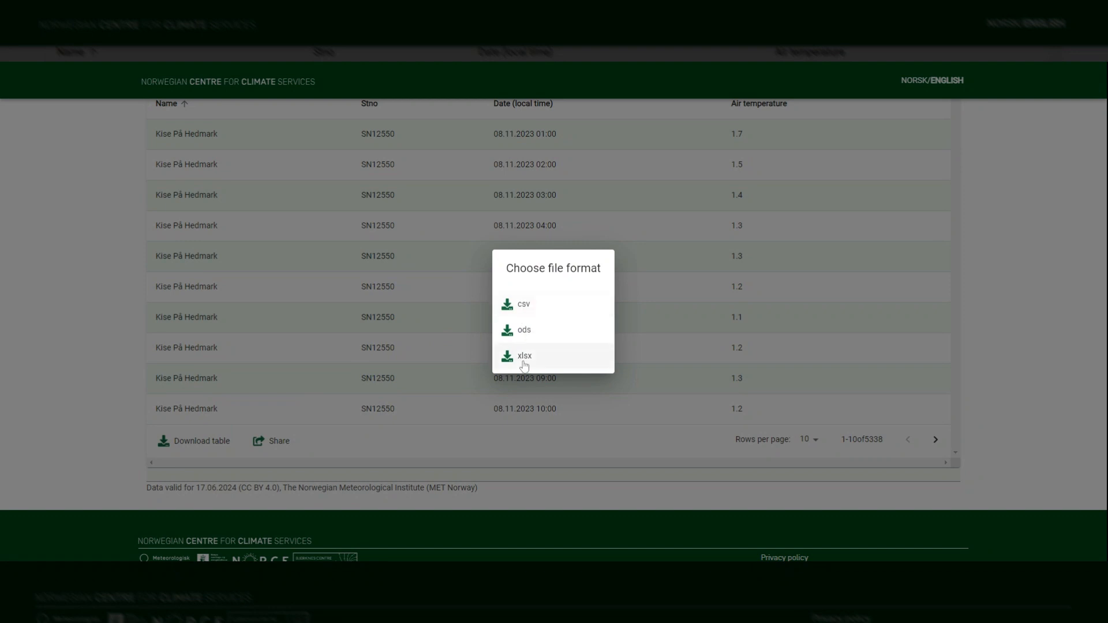
pyautogui.click(523, 306)
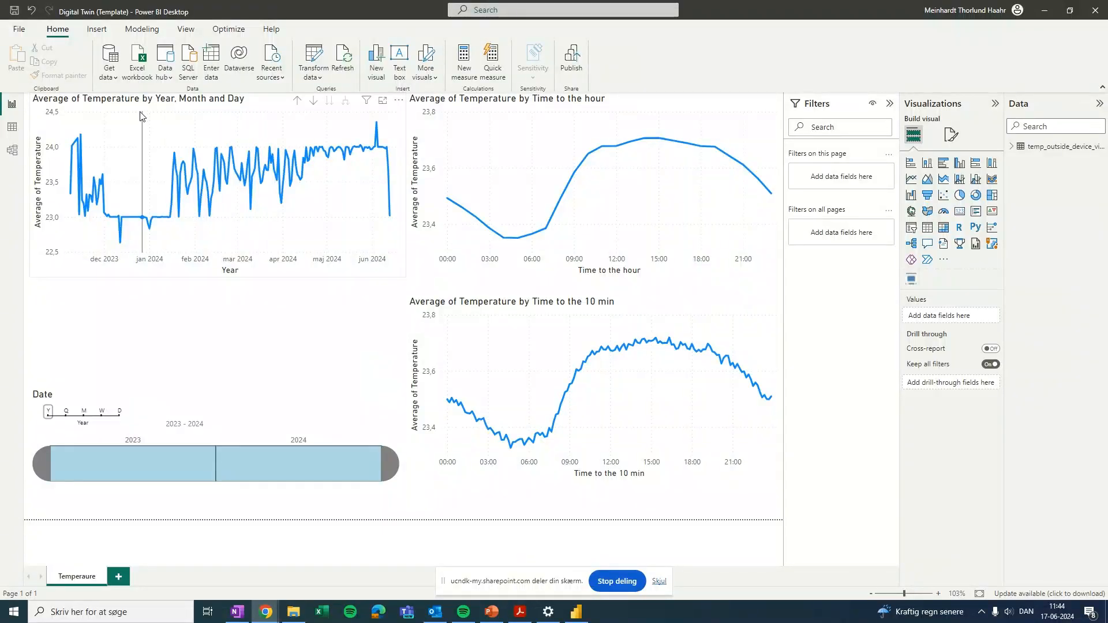
# In Power BI Desktop, import the CSV file "Gjøvik NTNU - YR (8.11.2023 - 17.06.2024)" as a data source and load it after previewing
pyautogui.click(115, 79)
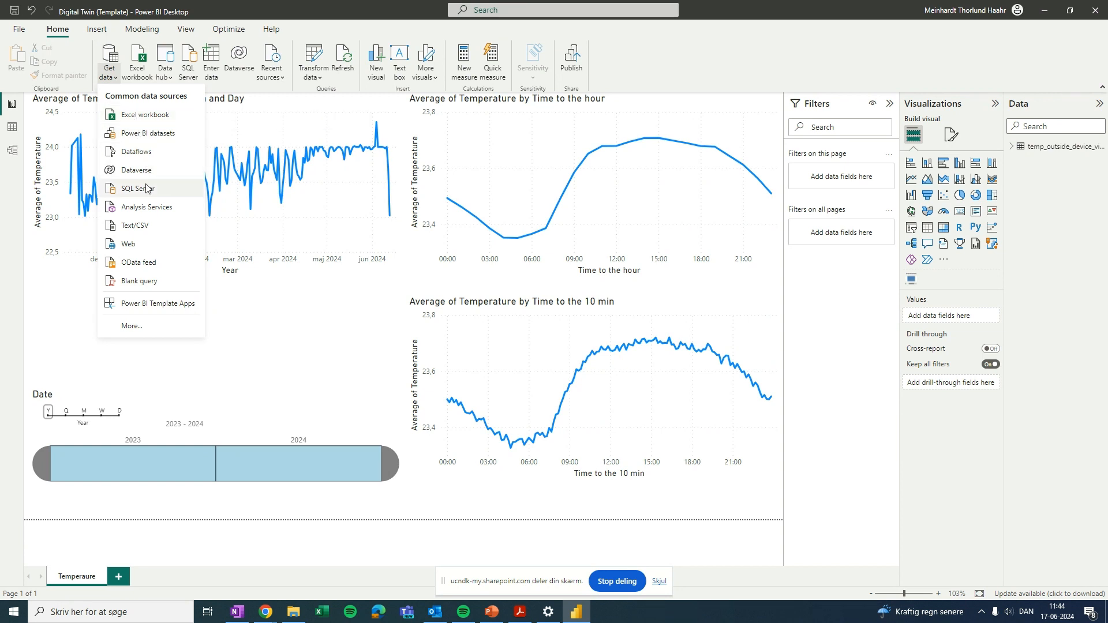
pyautogui.click(135, 227)
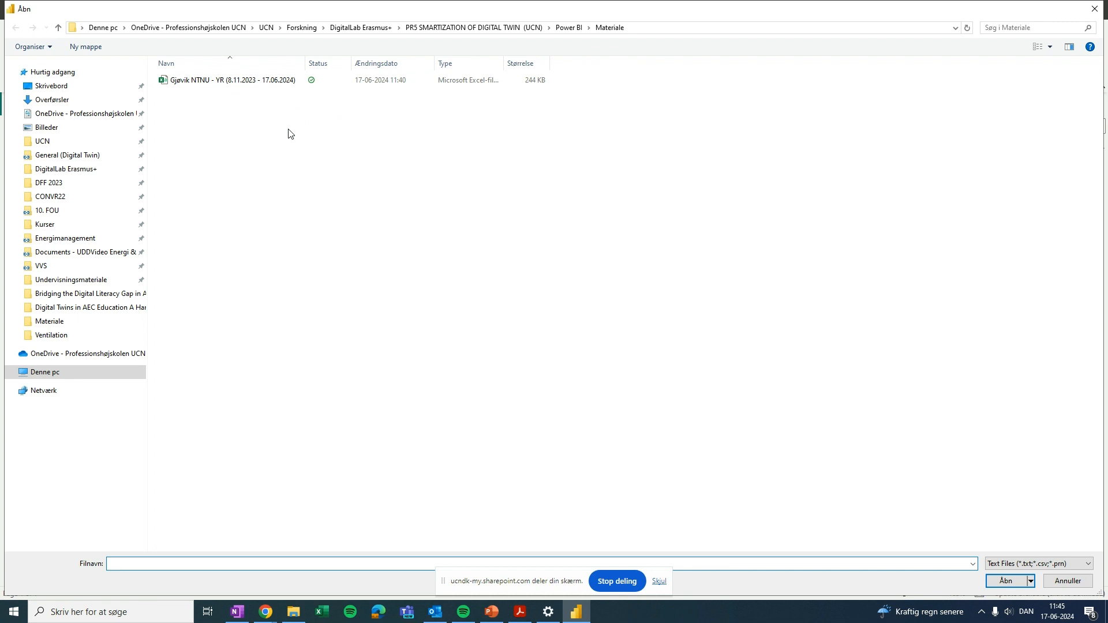
pyautogui.click(212, 86)
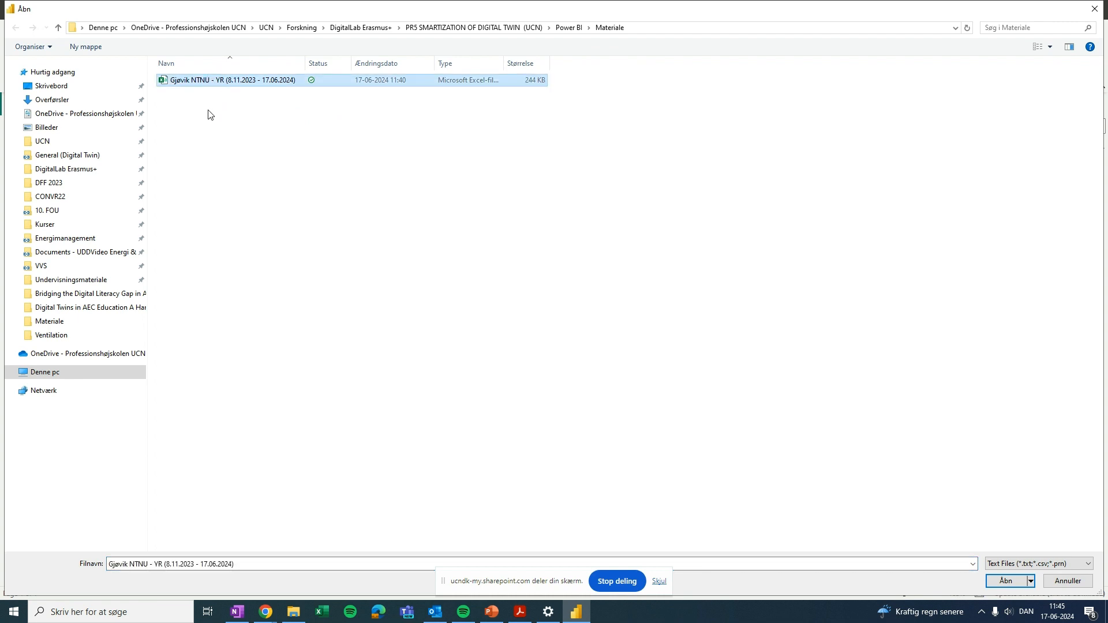
pyautogui.click(272, 131)
pyautogui.click(181, 85)
pyautogui.click(1006, 581)
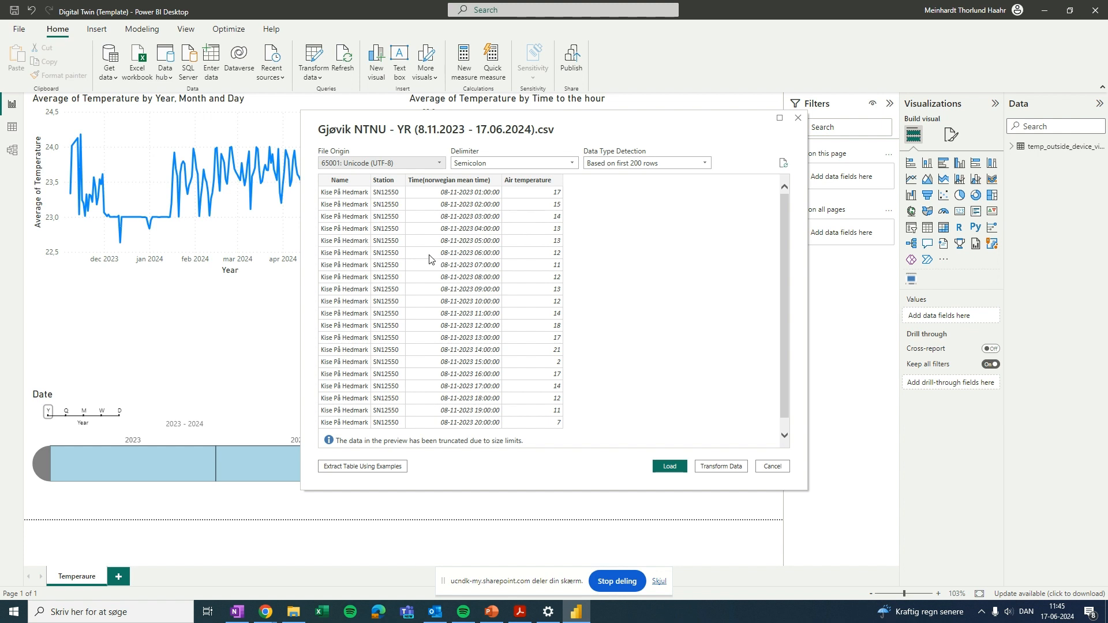
pyautogui.scroll(-1, 433, 263)
pyautogui.scroll(1, 436, 318)
pyautogui.click(668, 467)
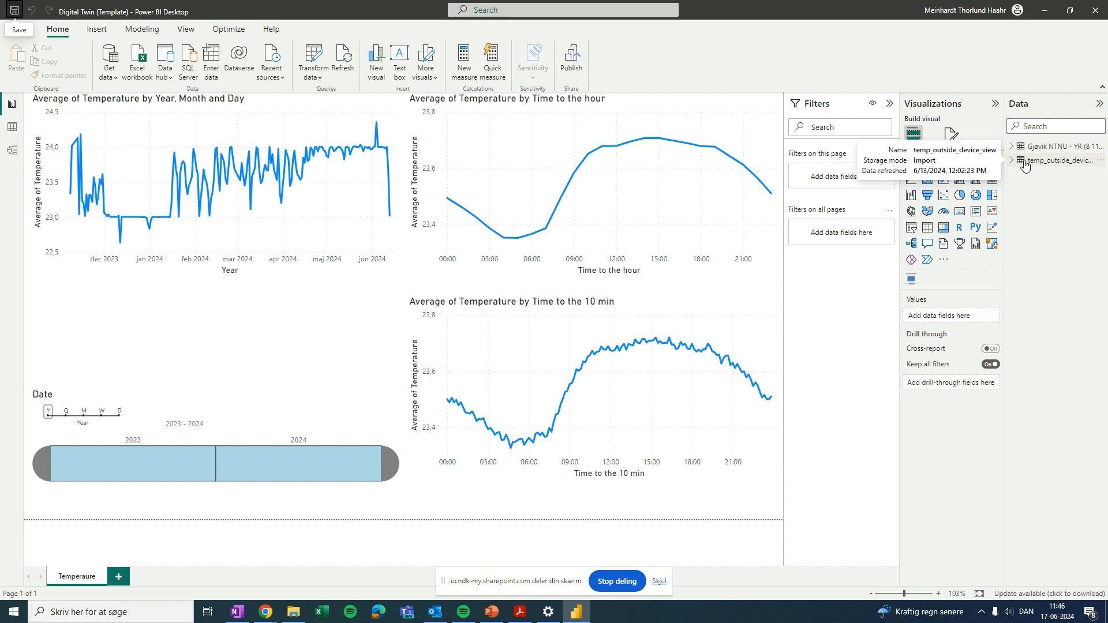
# Expand the temp_outside_device_view and Gjøvik NTNU - YR tables to view their fields
pyautogui.click(1012, 160)
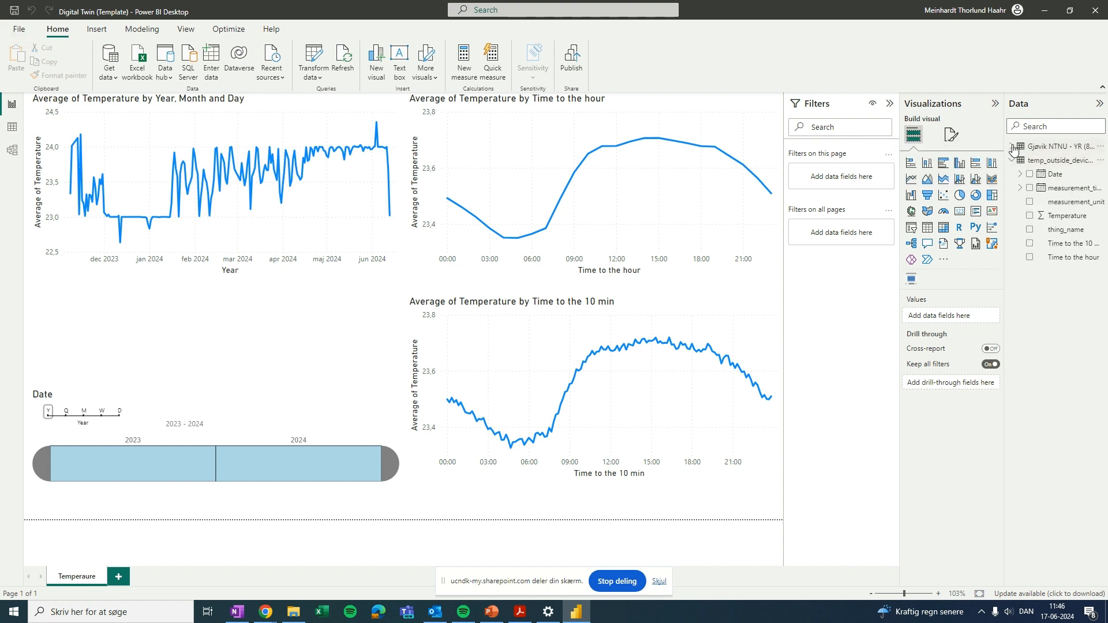
pyautogui.click(1012, 147)
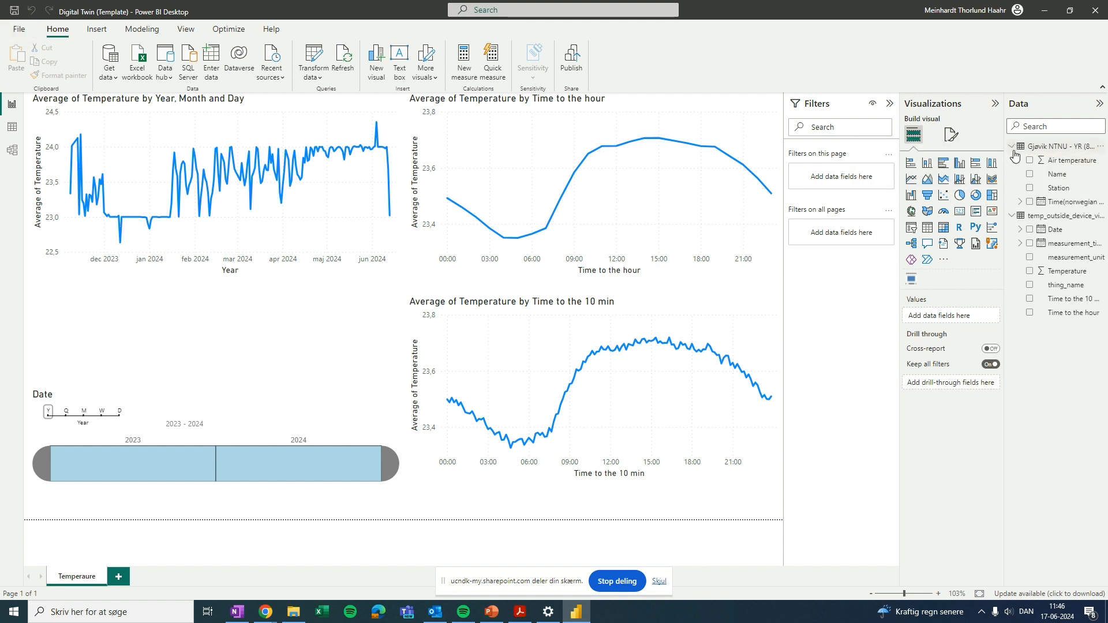
# Add Air temperature from the Gjøvik NTNU - YR table to the Y-axis of the Year, Month and Day temperature chart, summarized as Average
pyautogui.click(1013, 216)
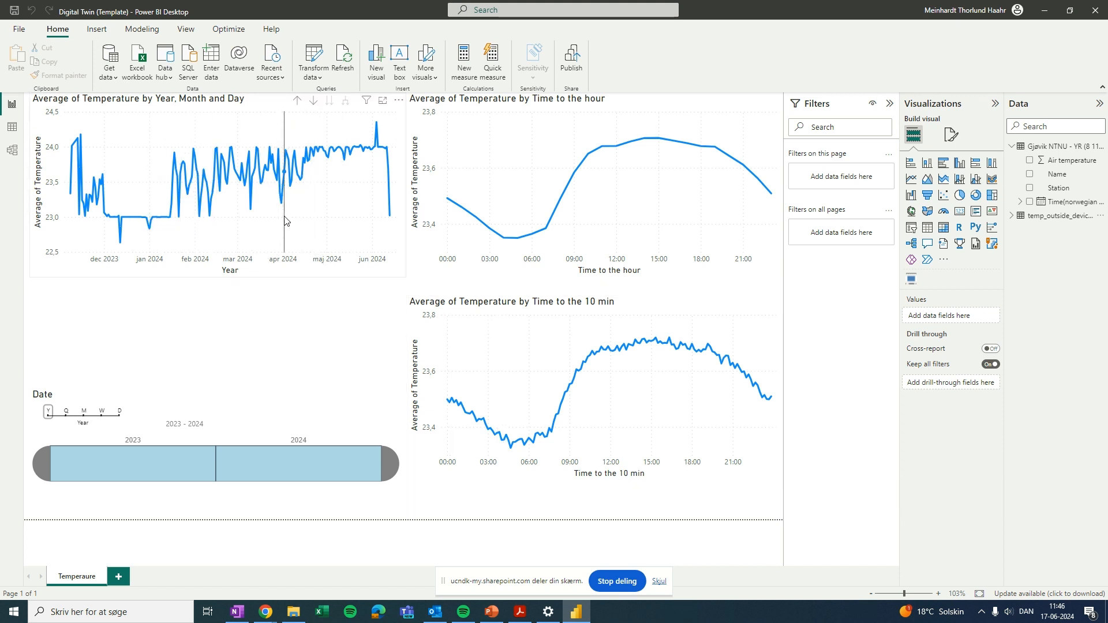
pyautogui.click(161, 172)
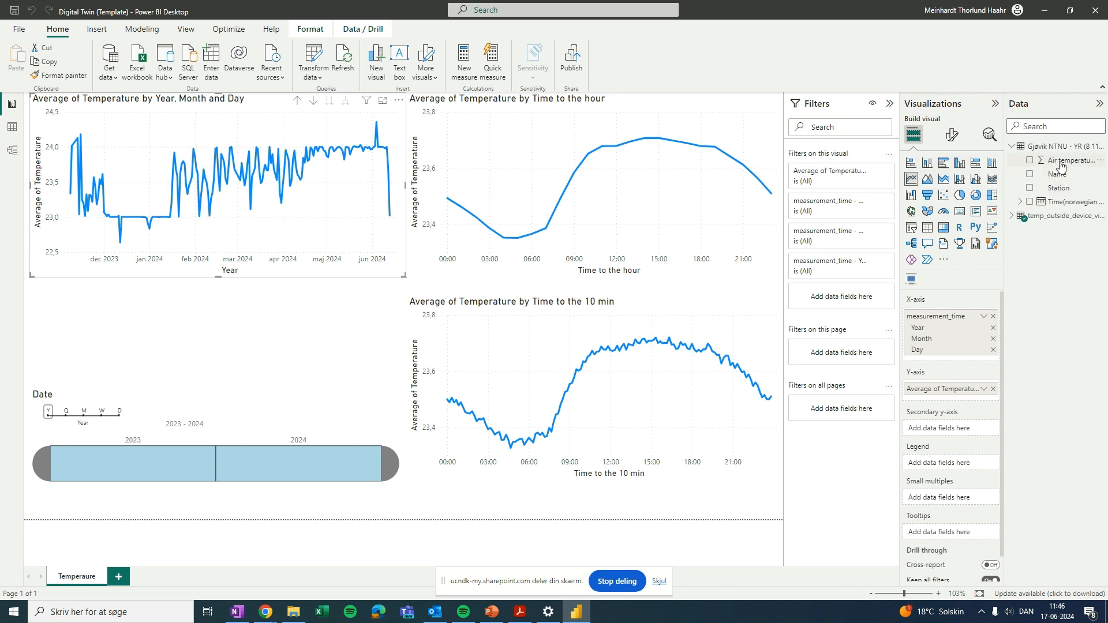
pyautogui.moveTo(1061, 165); pyautogui.dragTo(957, 403)
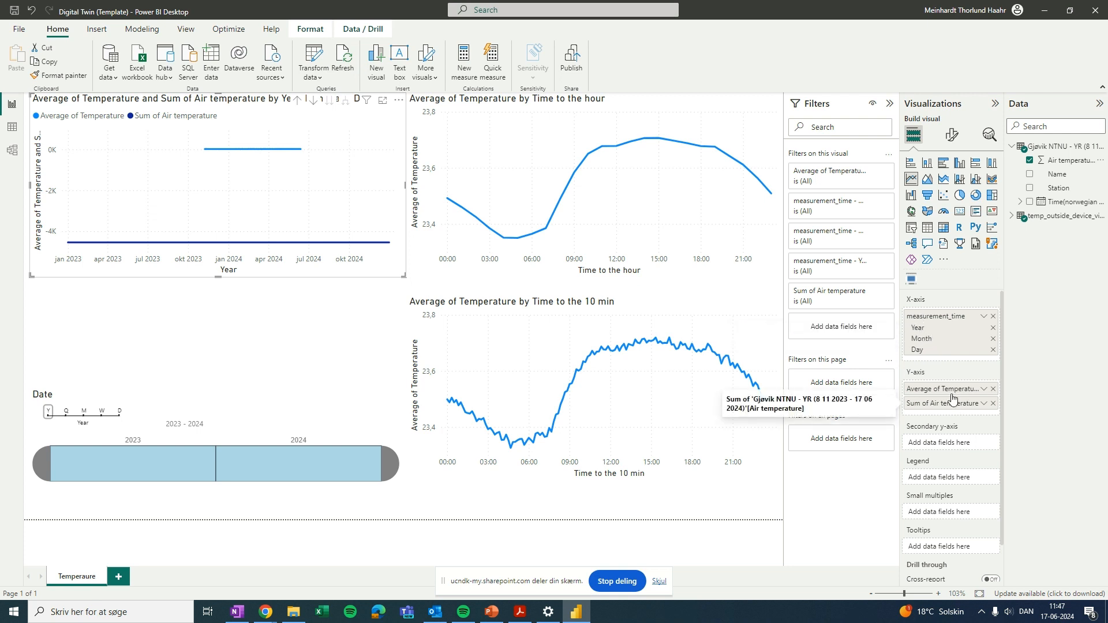
pyautogui.click(983, 406)
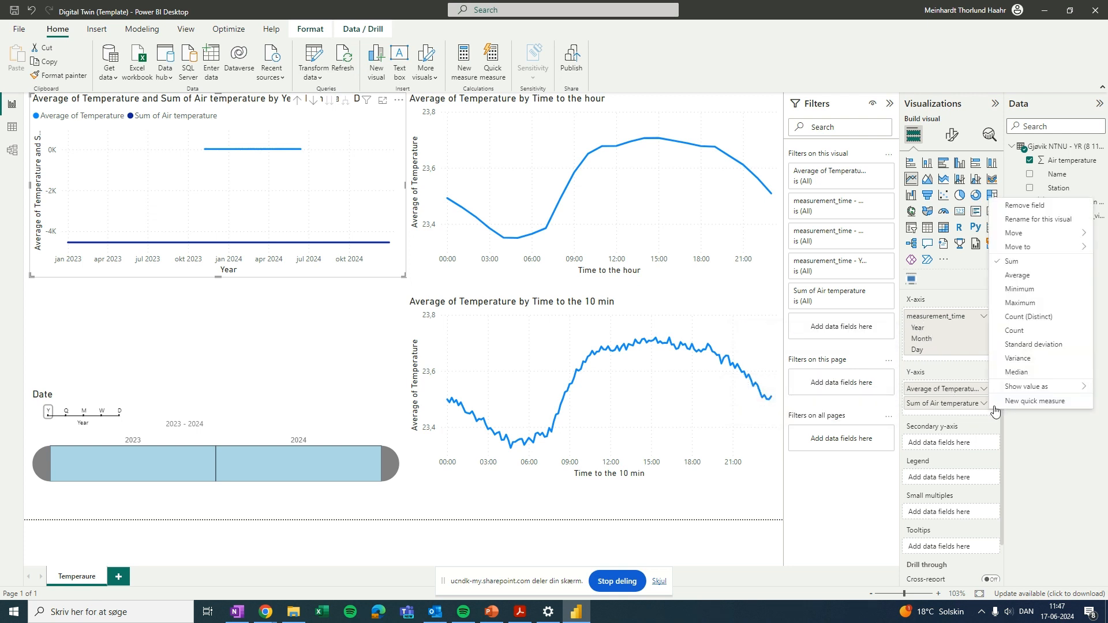
pyautogui.click(1024, 276)
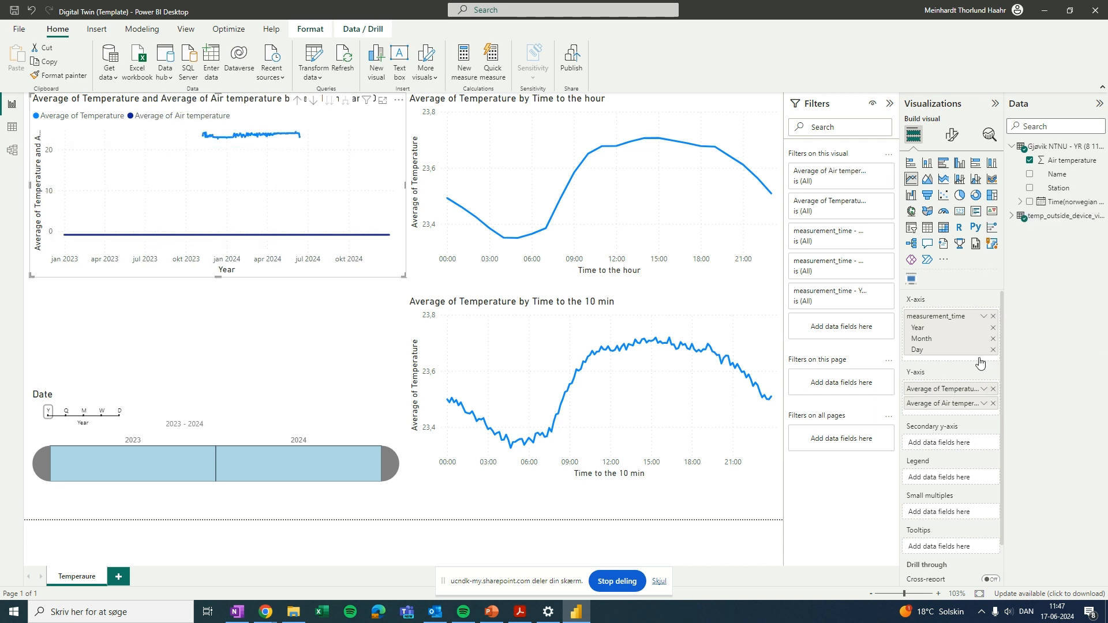
pyautogui.moveTo(232, 141)
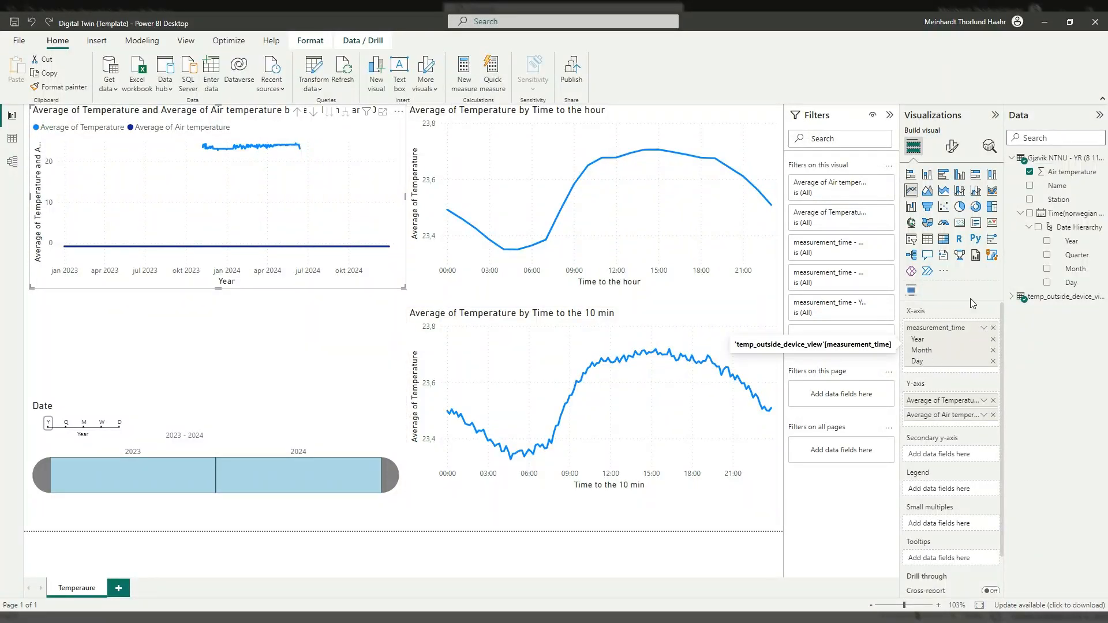
# Replace measurement_time on the chart's X-axis with Year, Month and Day from the date hierarchy of the Gjøvik table's Norwegian time field
pyautogui.click(1011, 296)
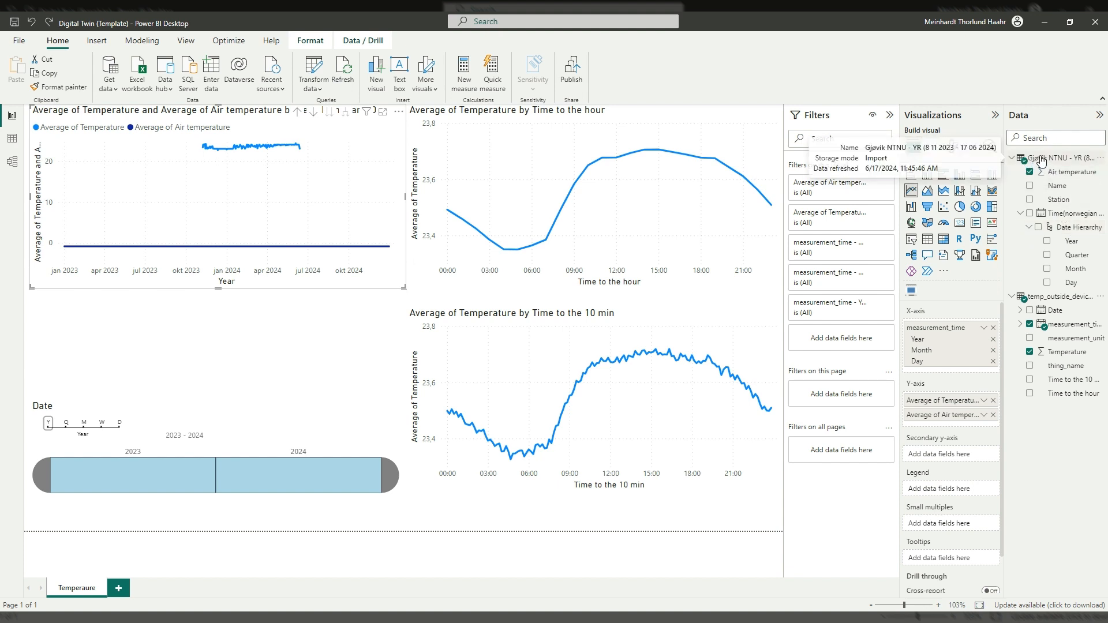
pyautogui.click(993, 329)
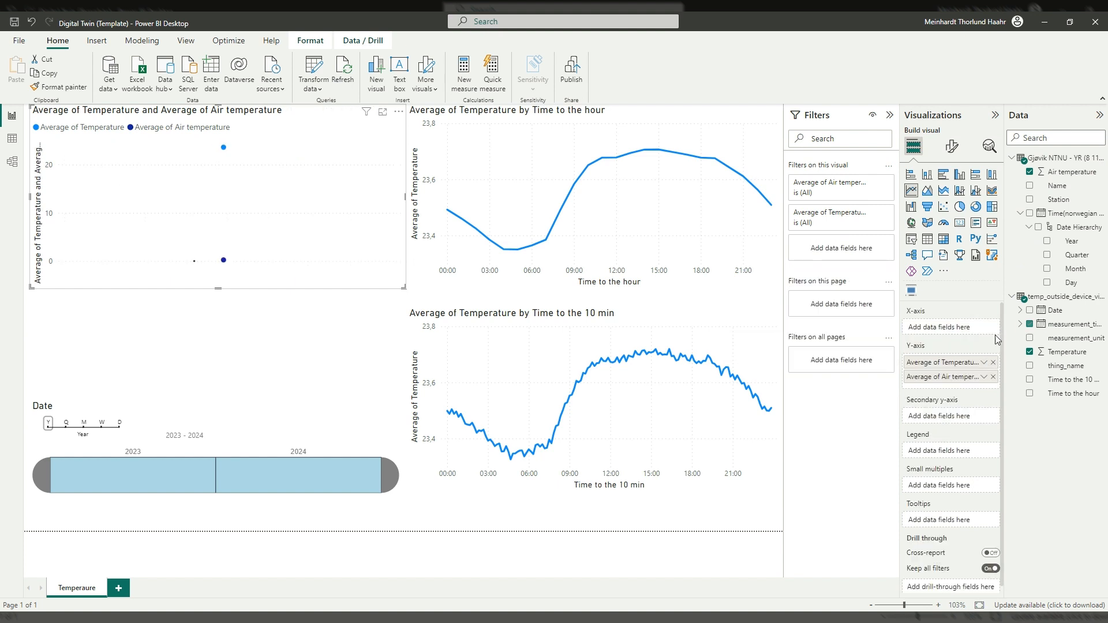
pyautogui.click(1067, 241)
pyautogui.click(1011, 159)
pyautogui.click(1011, 160)
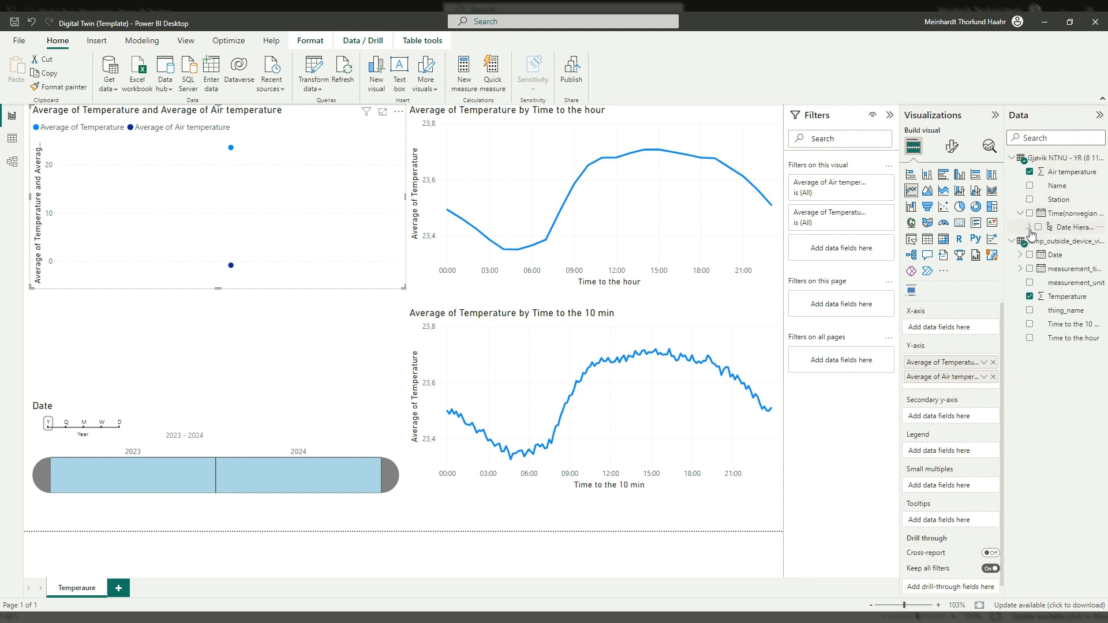
pyautogui.moveTo(1071, 246); pyautogui.dragTo(1027, 269)
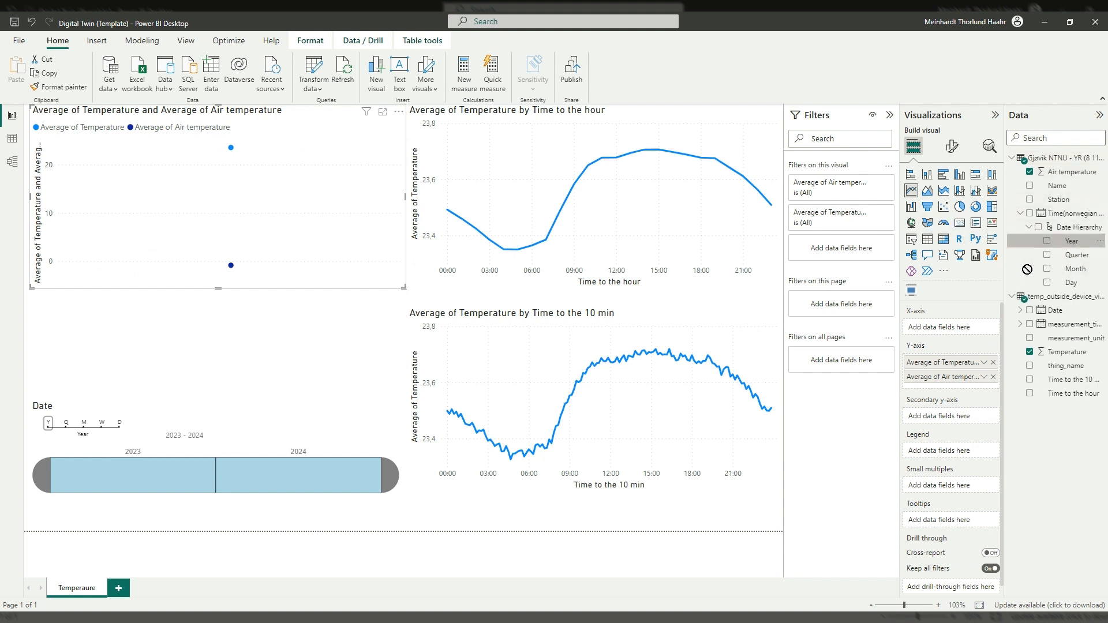
pyautogui.moveTo(986, 313); pyautogui.dragTo(967, 329)
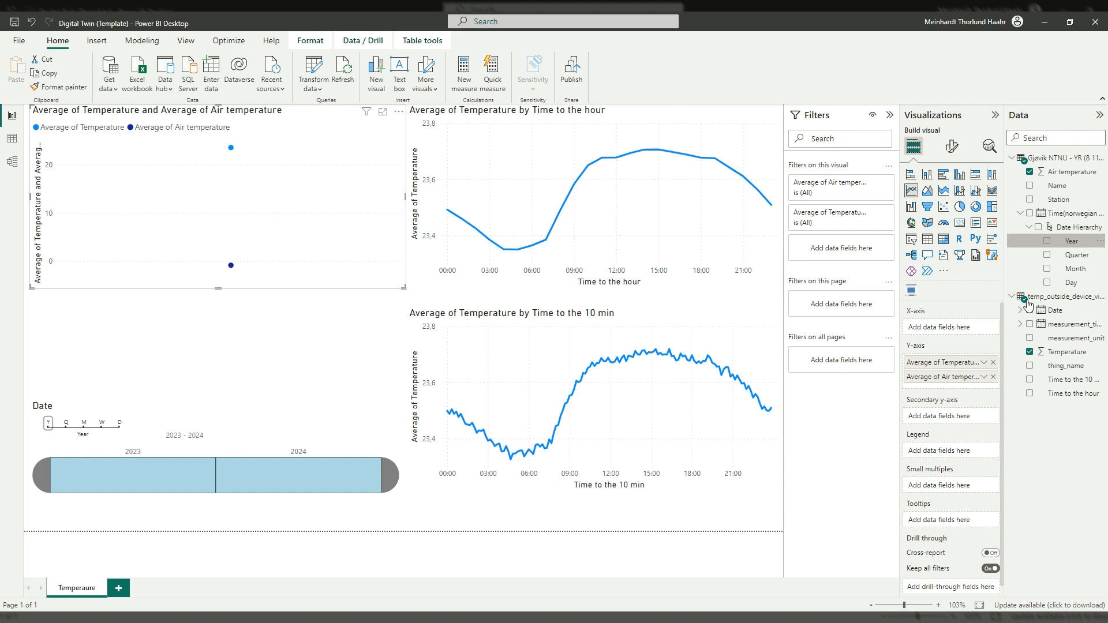
pyautogui.click(1073, 270)
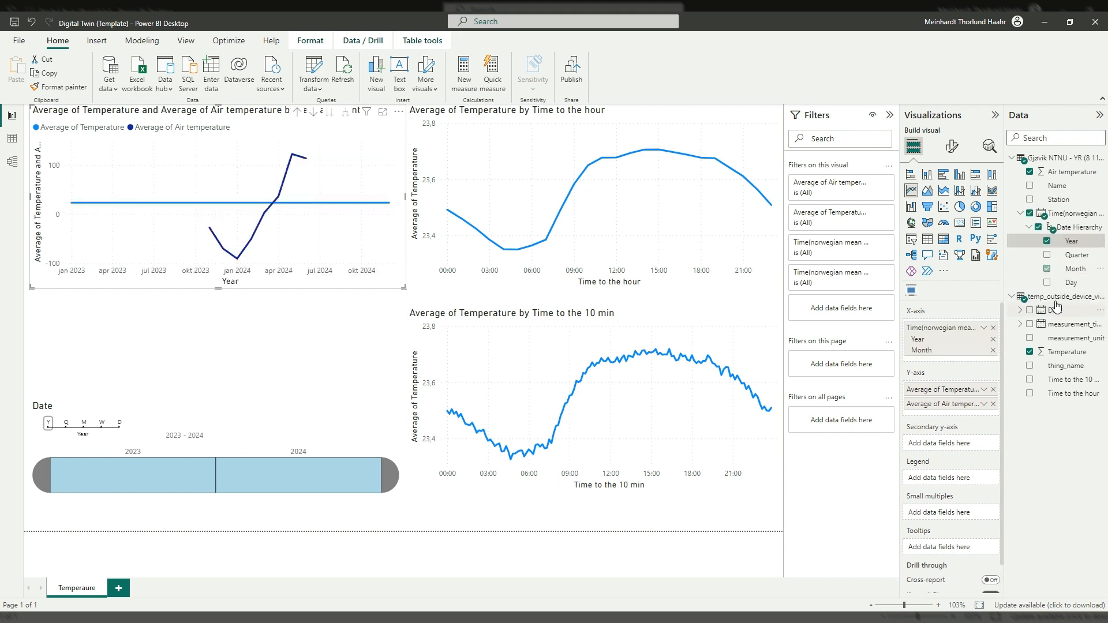
pyautogui.click(1075, 283)
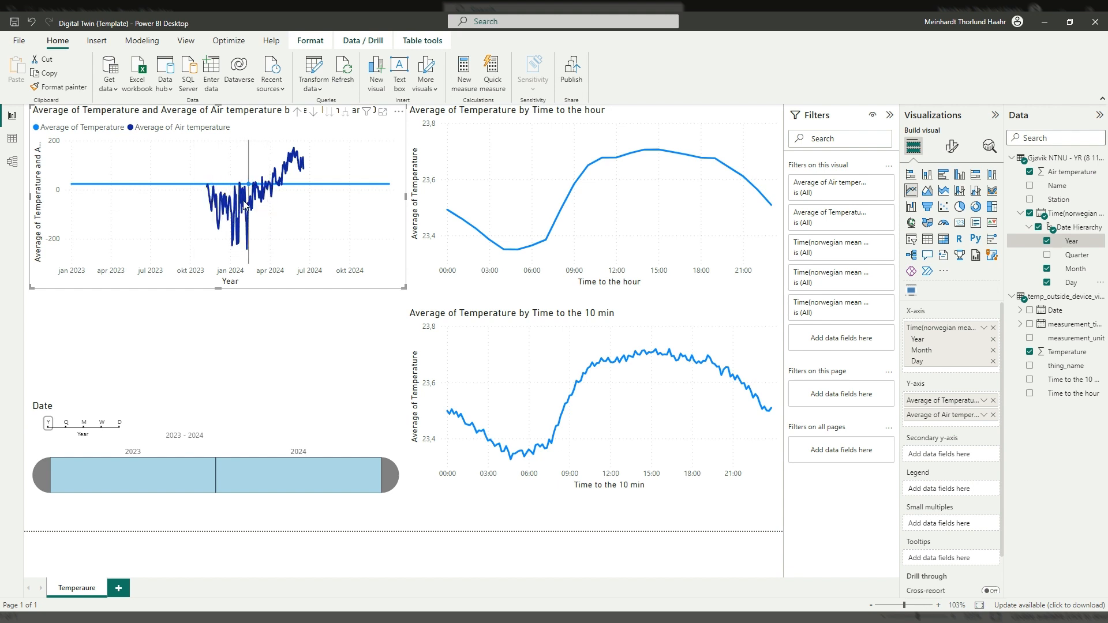
pyautogui.moveTo(301, 166)
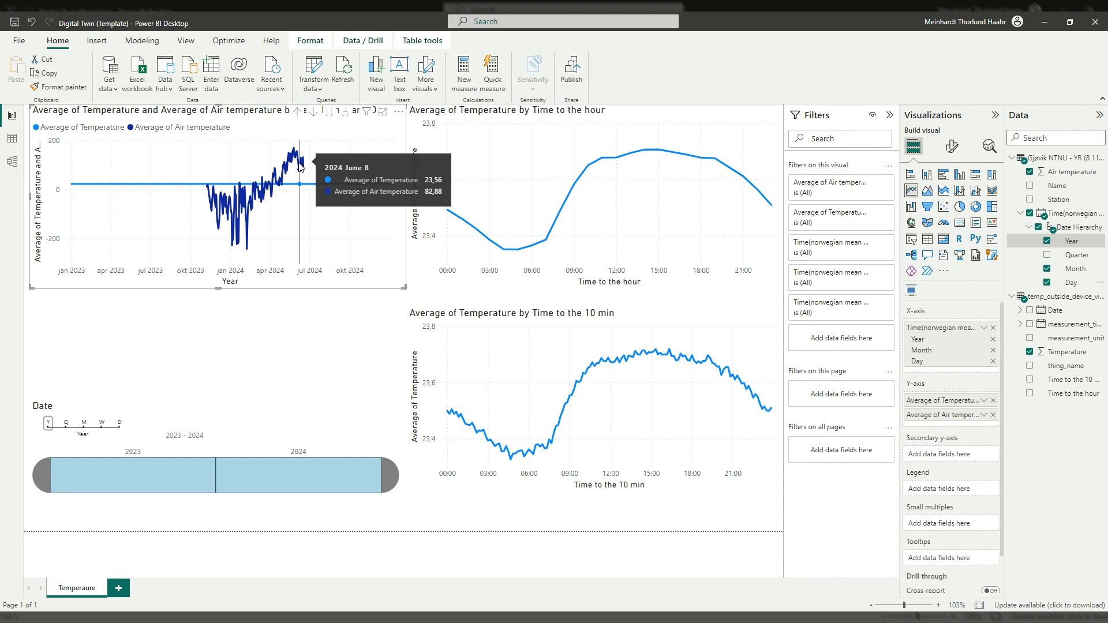